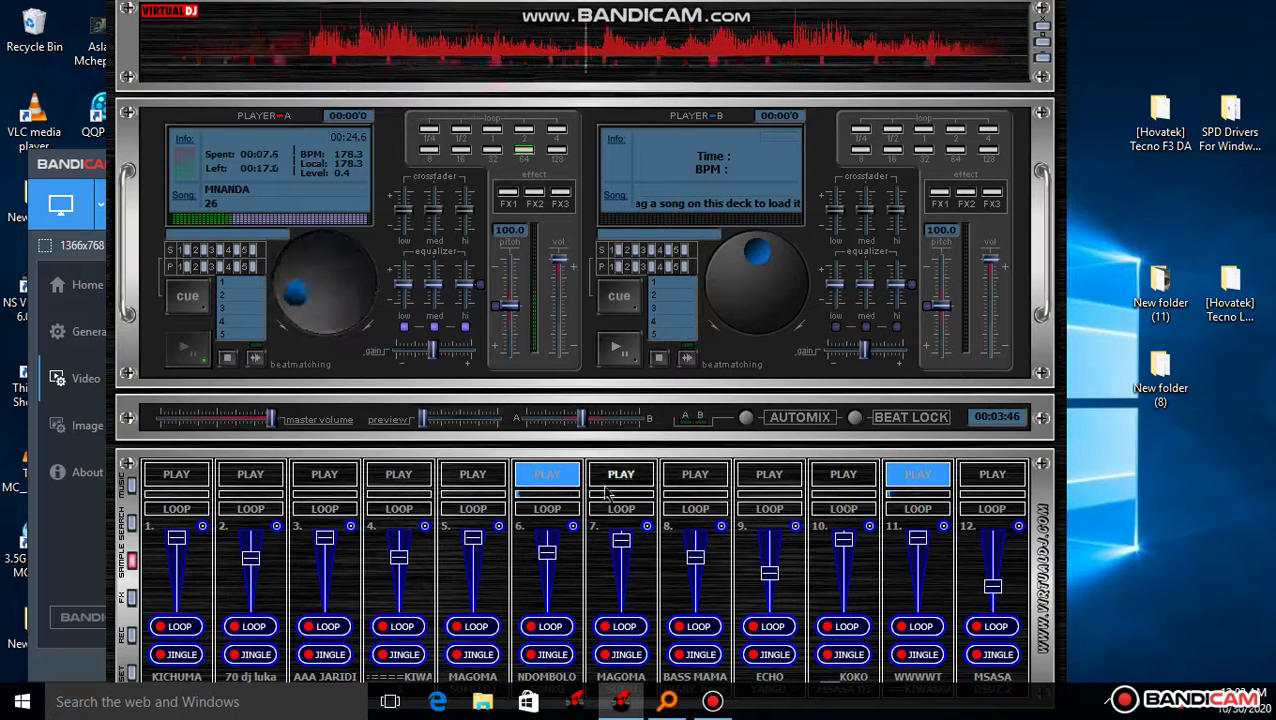
Lower the NDOMBOLO sample's volume to minimum and bring in the KOKO and ECHO samples, keeping ECHO at a low volume.
left_click_drag(547, 552, 549, 606)
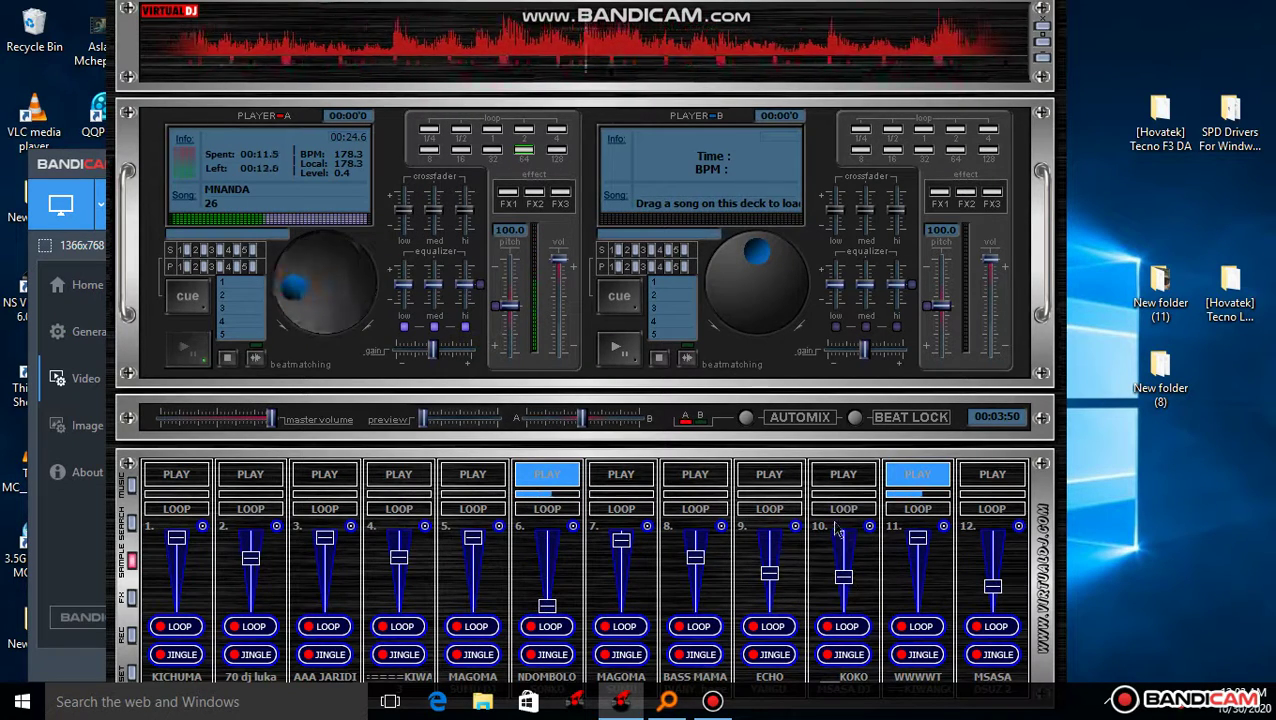
left_click(843, 474)
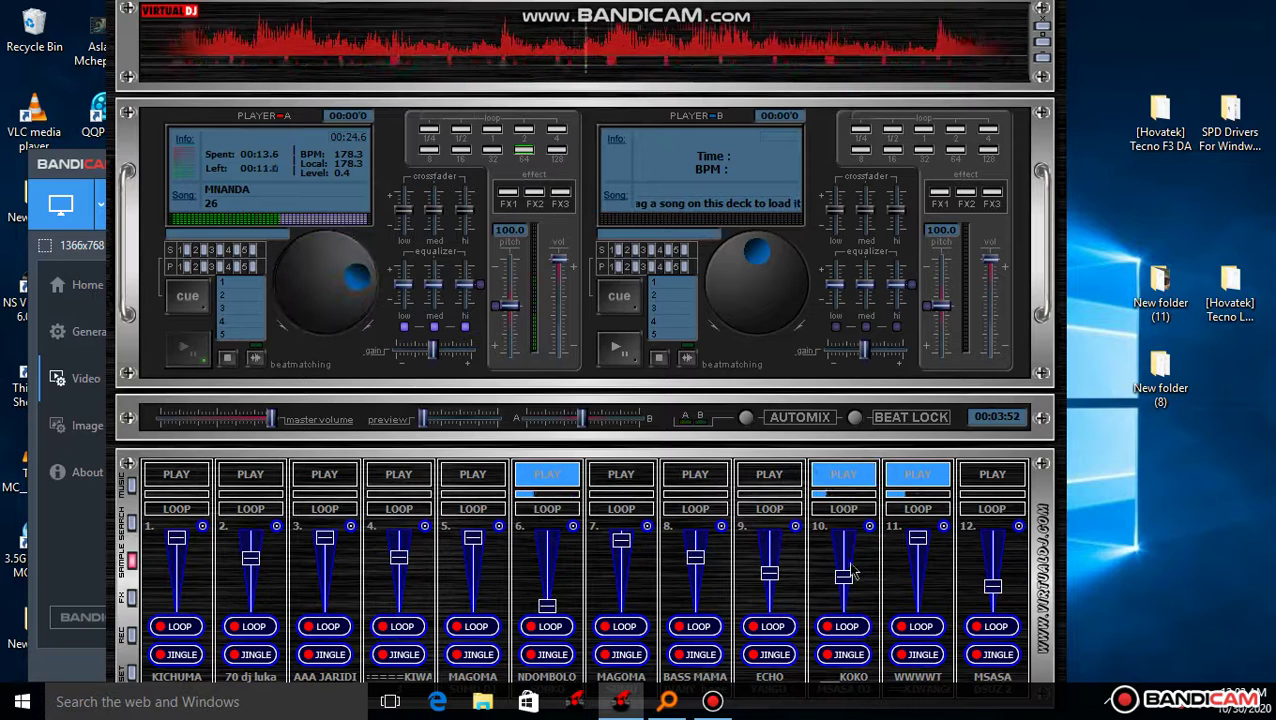
left_click_drag(769, 574, 771, 588)
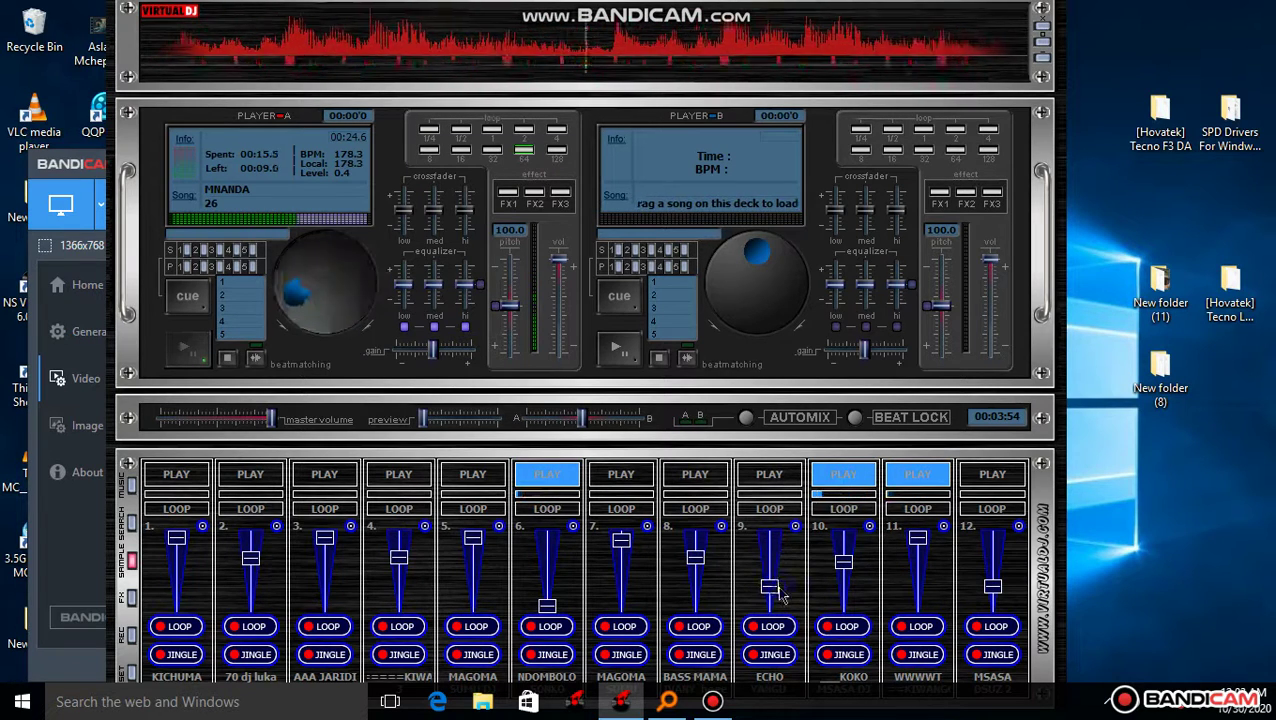
left_click(780, 481)
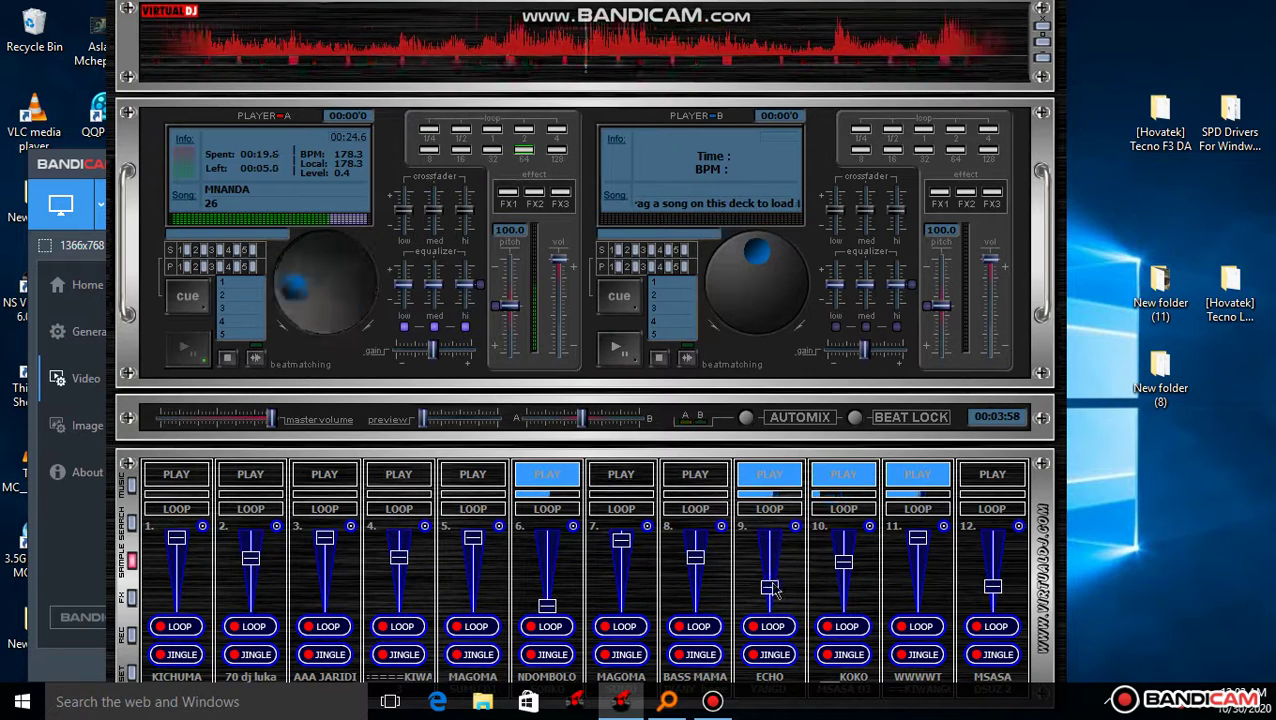
left_click_drag(770, 588, 771, 581)
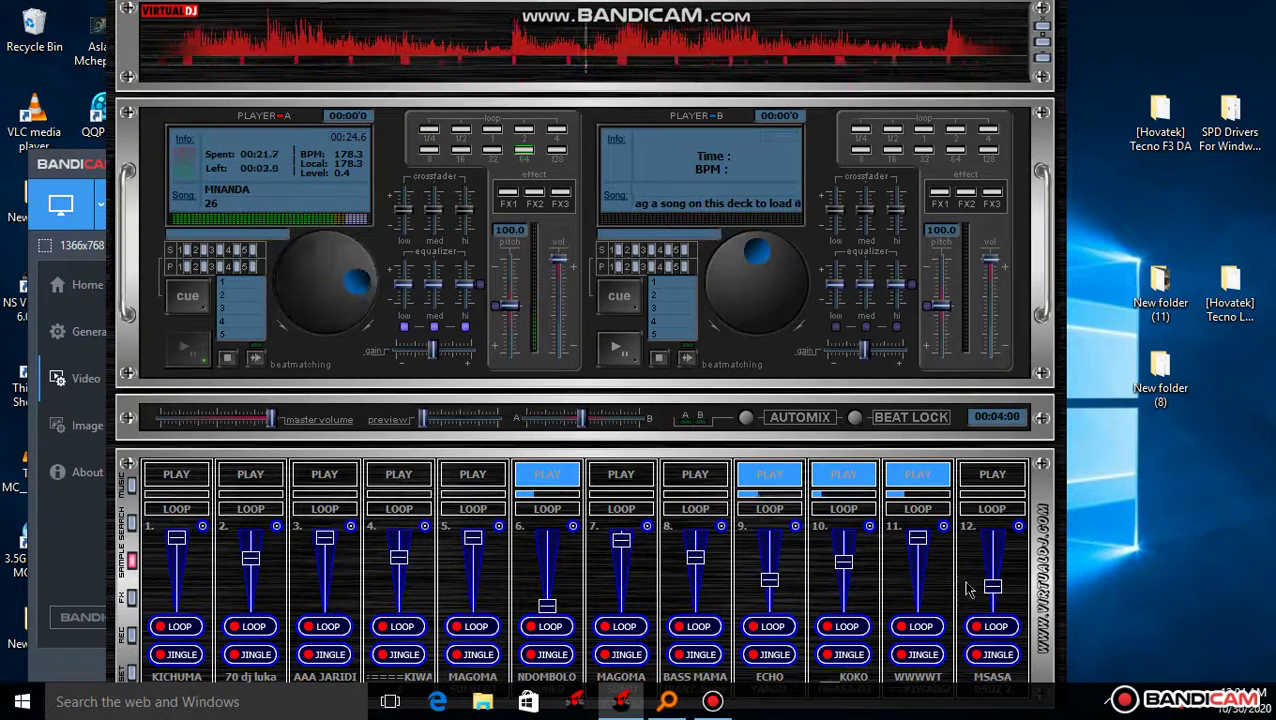
Start the MSASA sample at a low volume and stop the KOKO sample.
left_click_drag(993, 587, 994, 599)
left_click(993, 476)
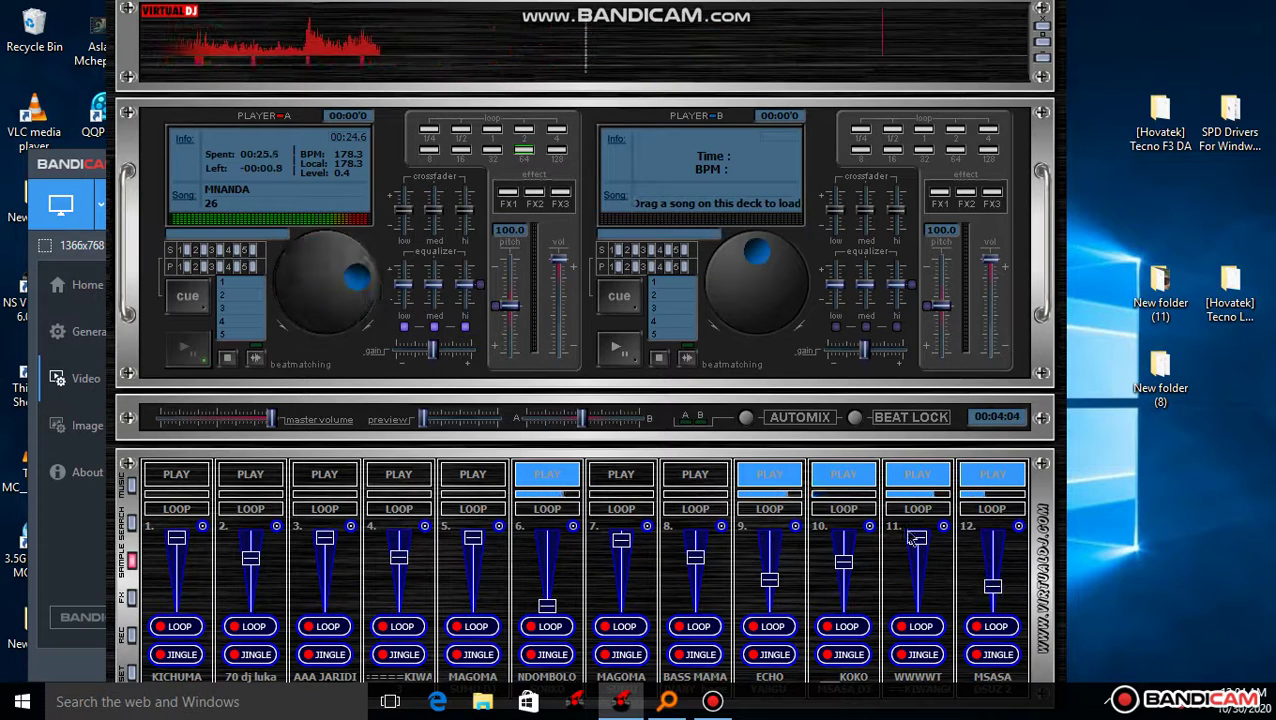
left_click(843, 476)
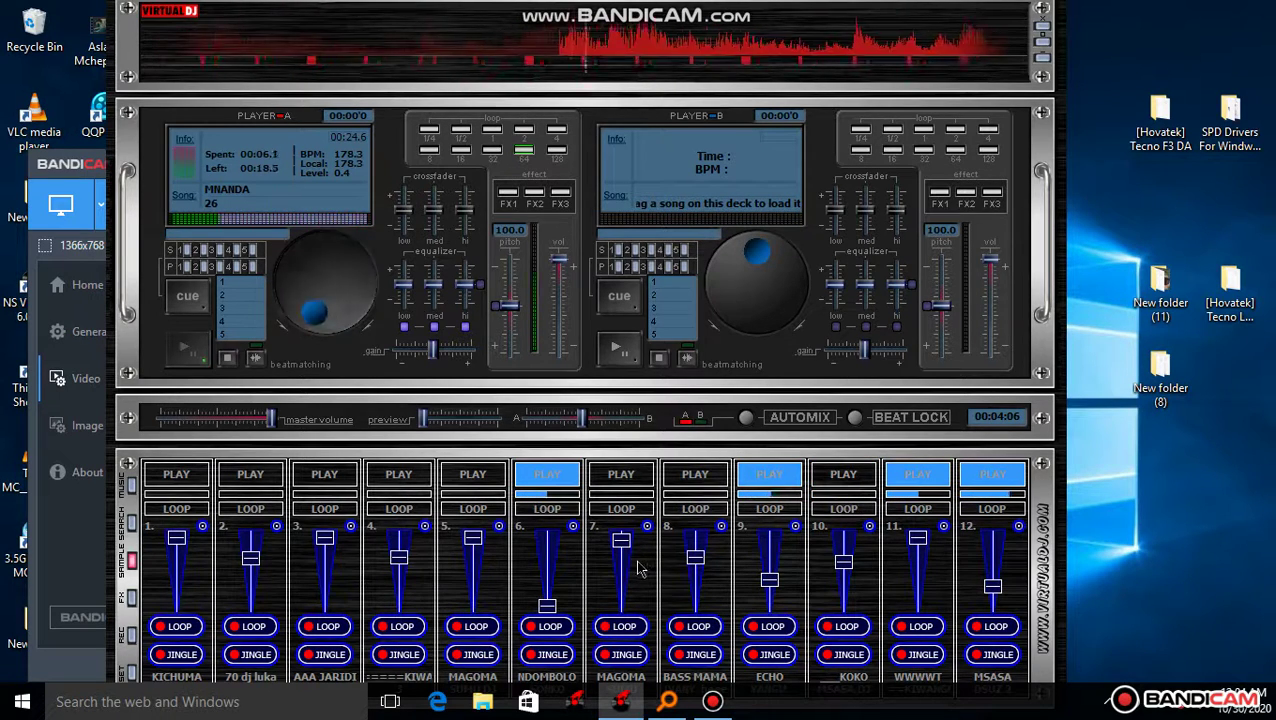
Start samples 7 (MAGOMA) and 1 (KICHUMA), and replace sample 7 with BASS MAMA in slot 8.
left_click(622, 478)
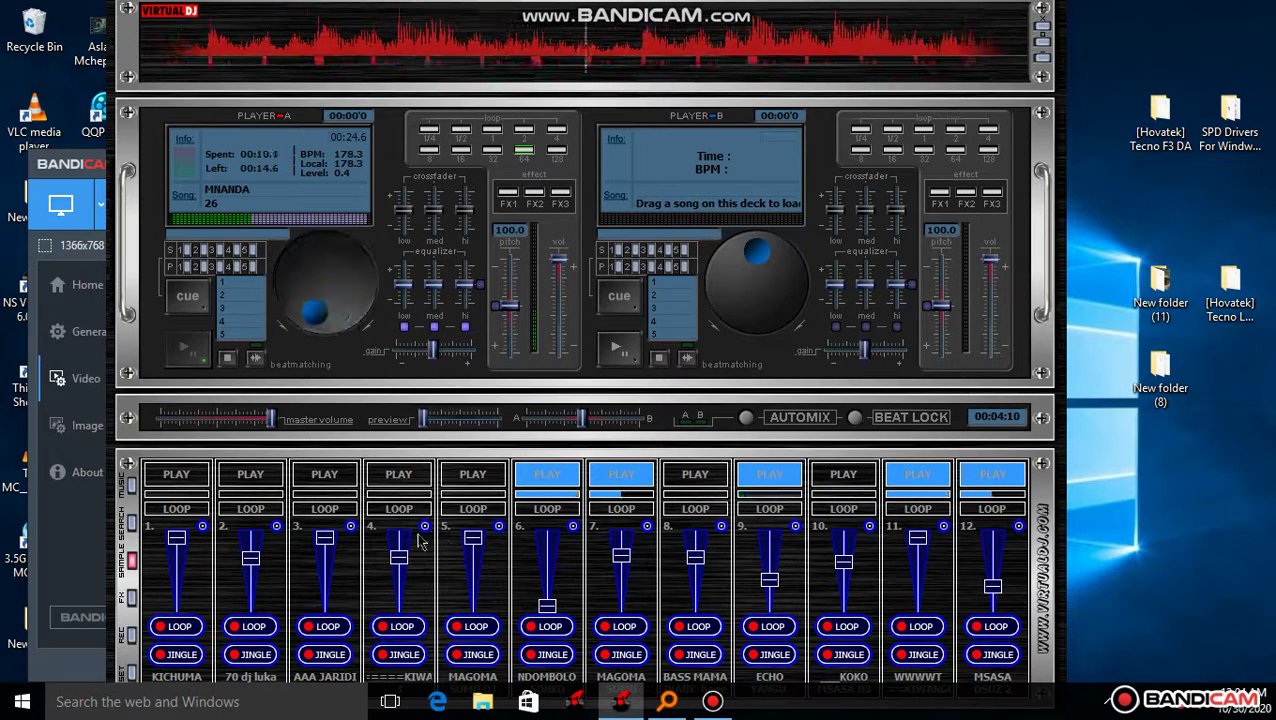
left_click(176, 474)
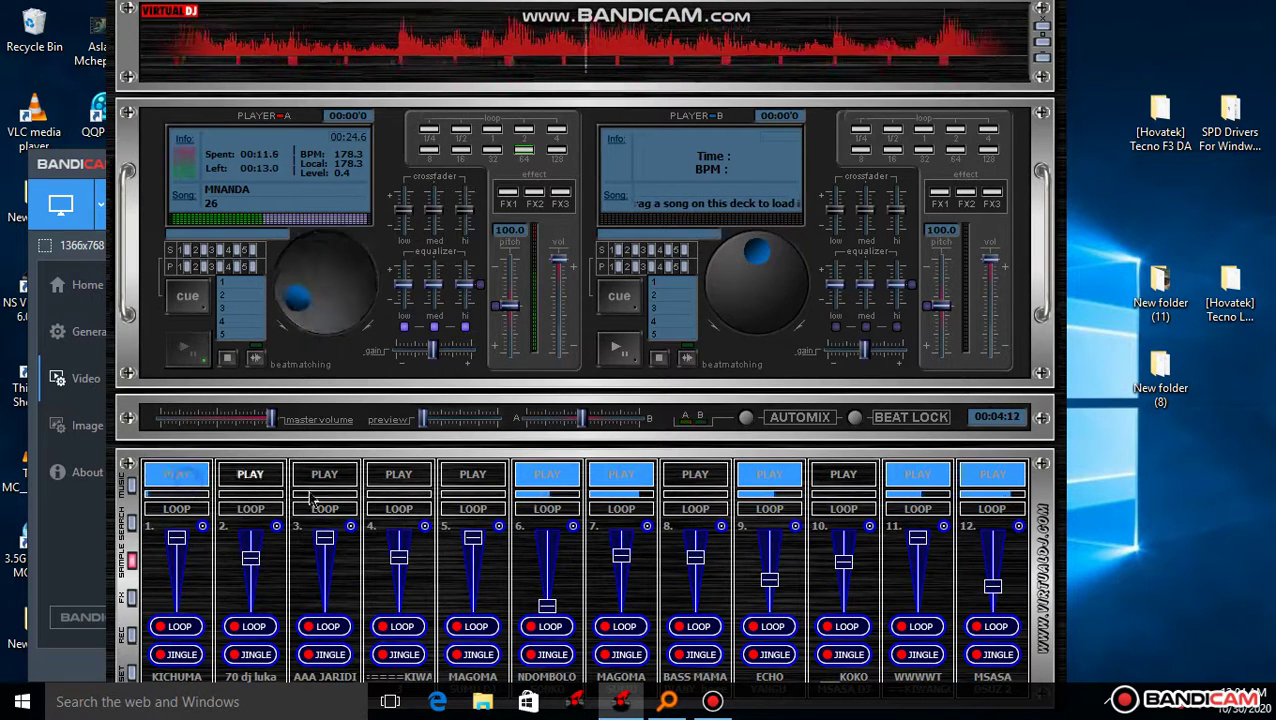
left_click(689, 485)
left_click(638, 484)
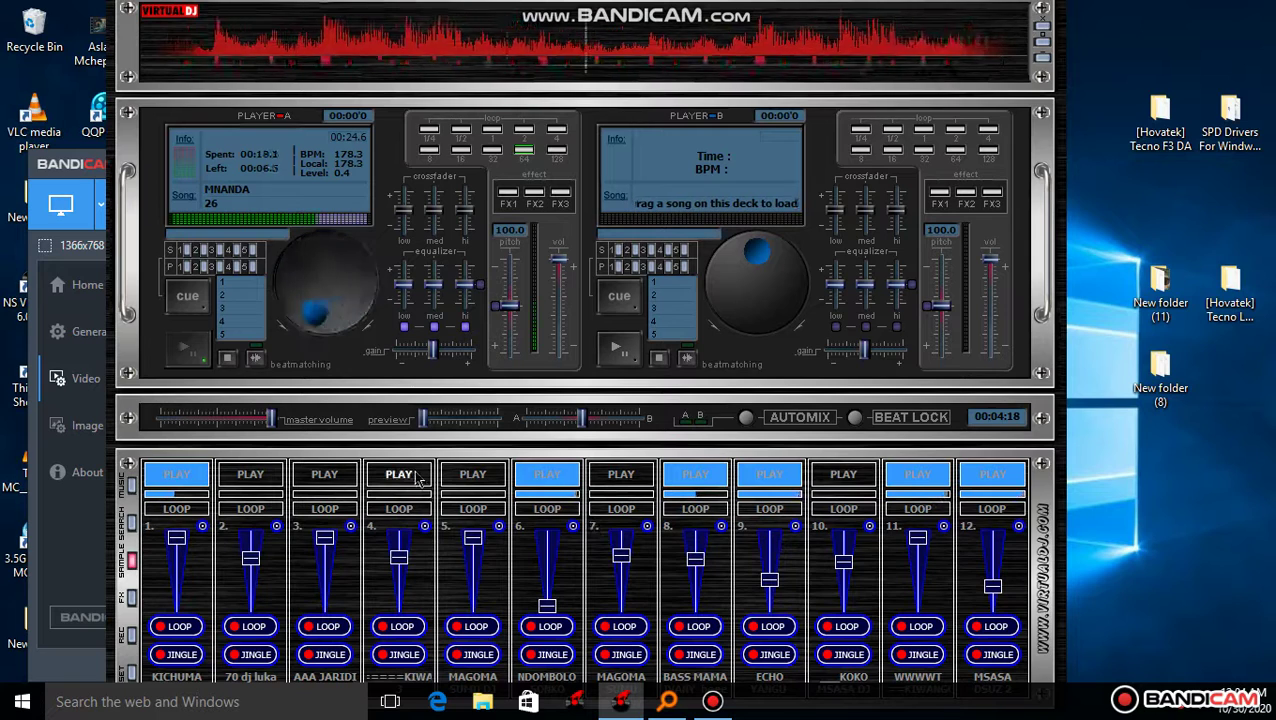
Raise the NDOMBOLO sample's volume to about half and swap samples 11 (WWWWT) and 8 (BASS MAMA) for sample 5 (MAGOMA).
left_click(555, 581)
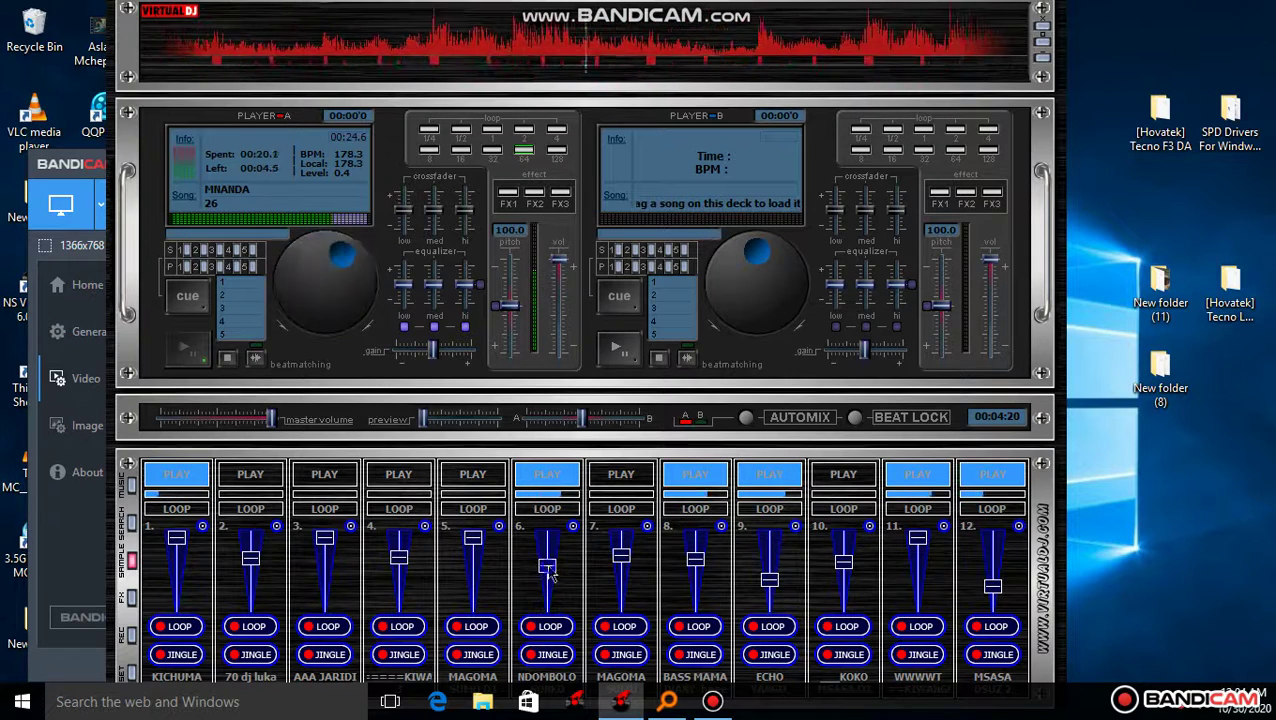
left_click(898, 478)
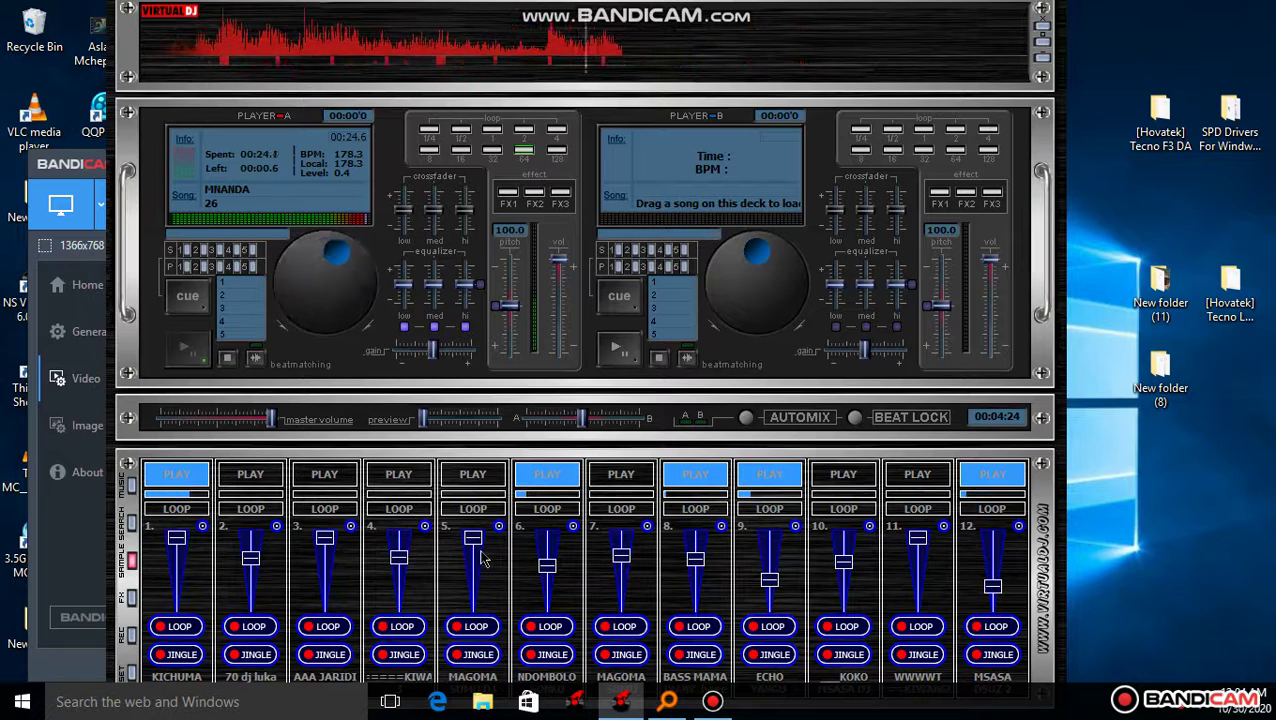
left_click(476, 476)
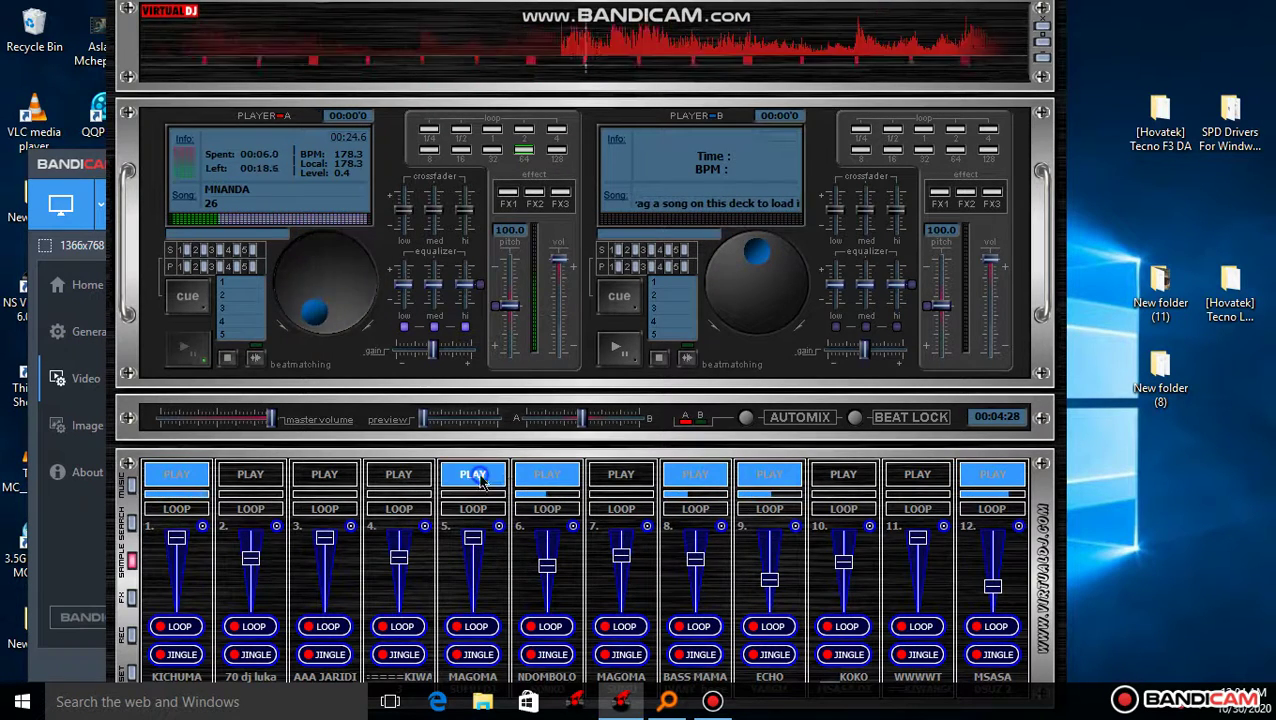
left_click(686, 478)
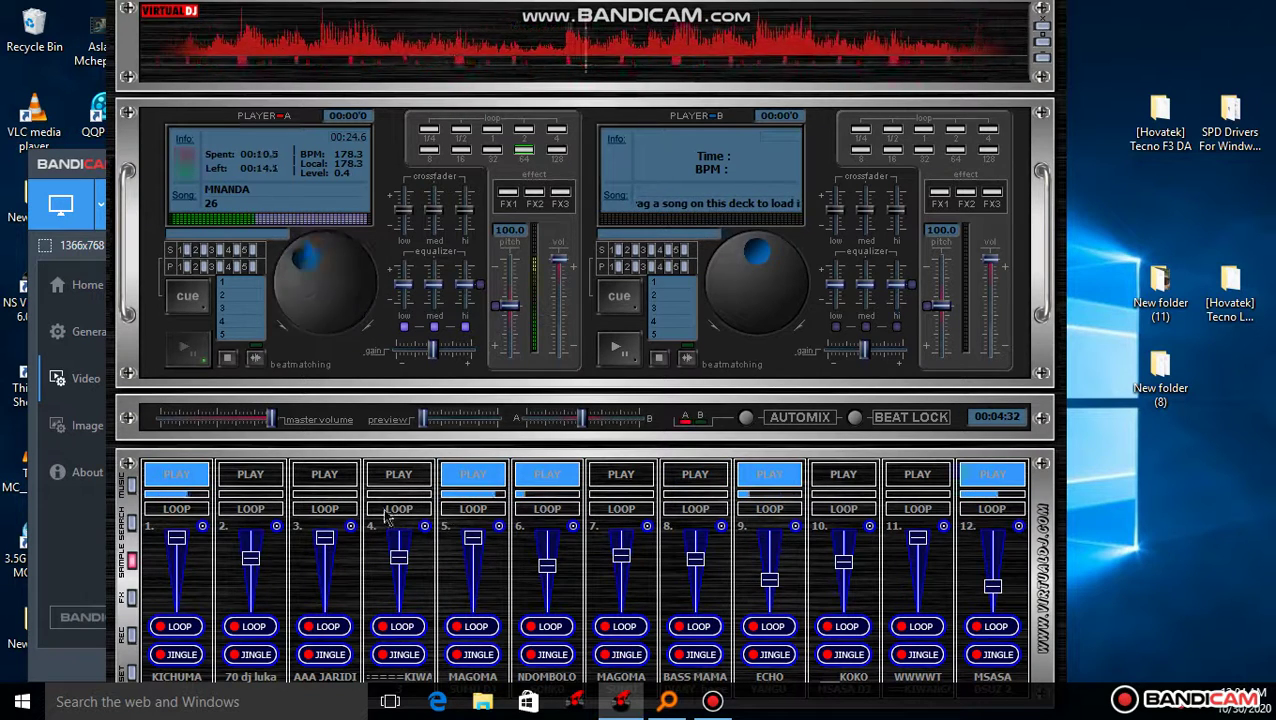
Bring in the samples in slots 4 and 2, and stop the NDOMBOLO sample in slot 6.
left_click(398, 480)
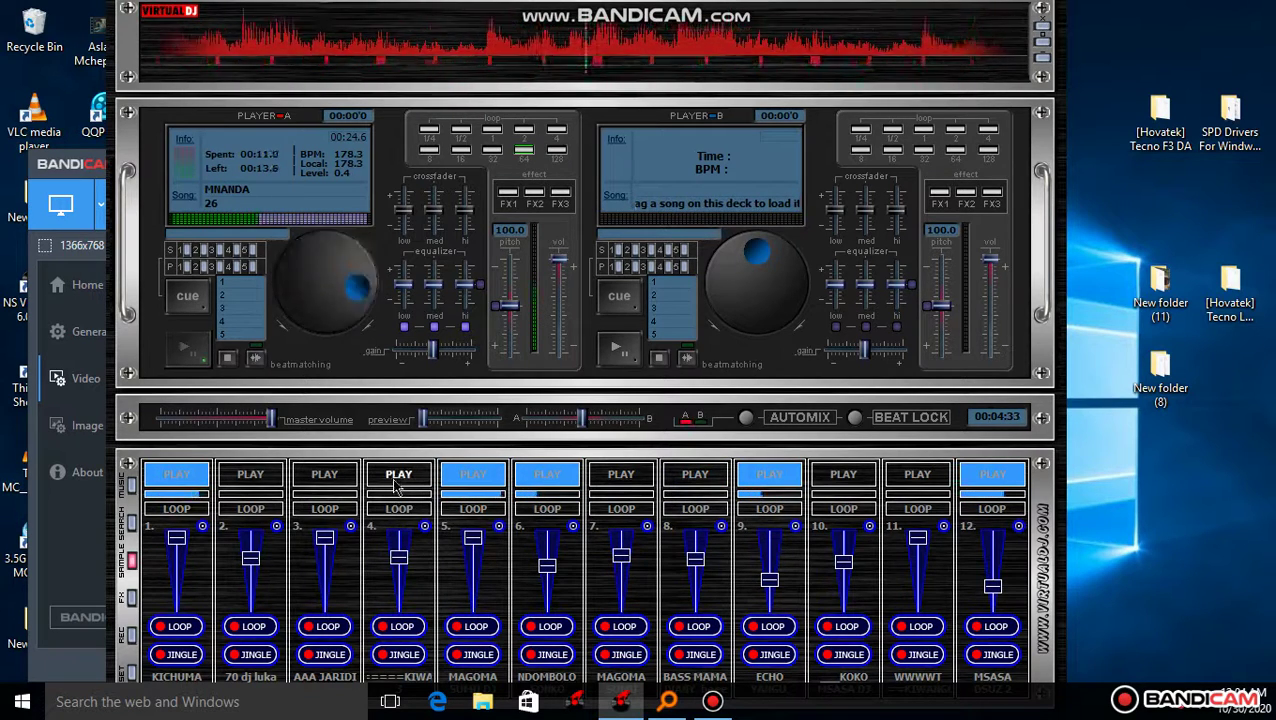
left_click(556, 478)
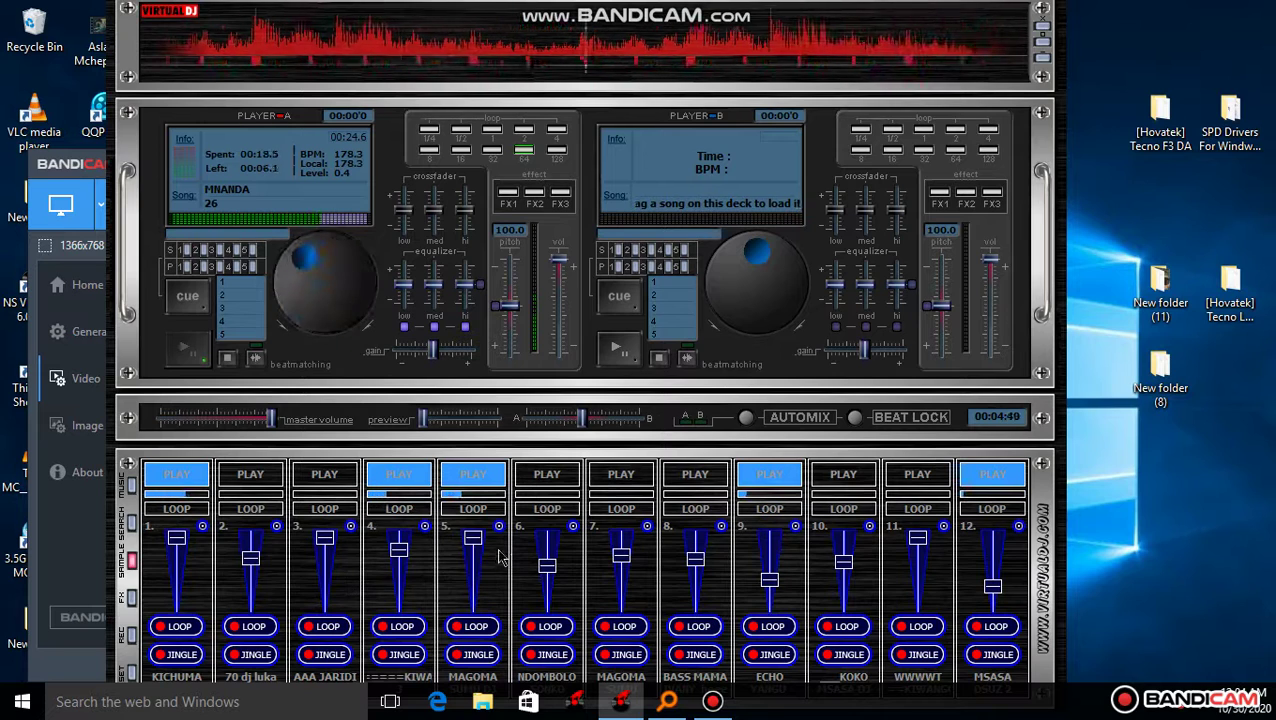
left_click(267, 484)
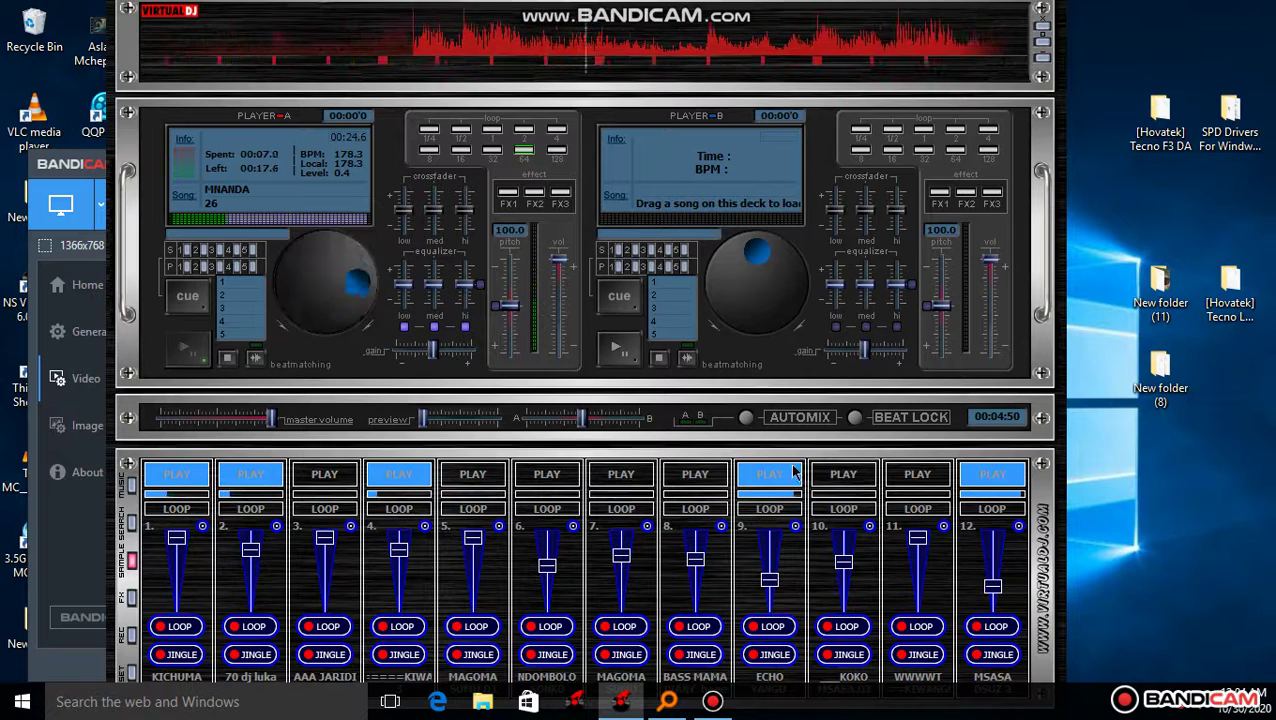
Start the KOKO sample in slot 10 with a slightly raised volume and stop the sample in slot 2.
left_click(840, 475)
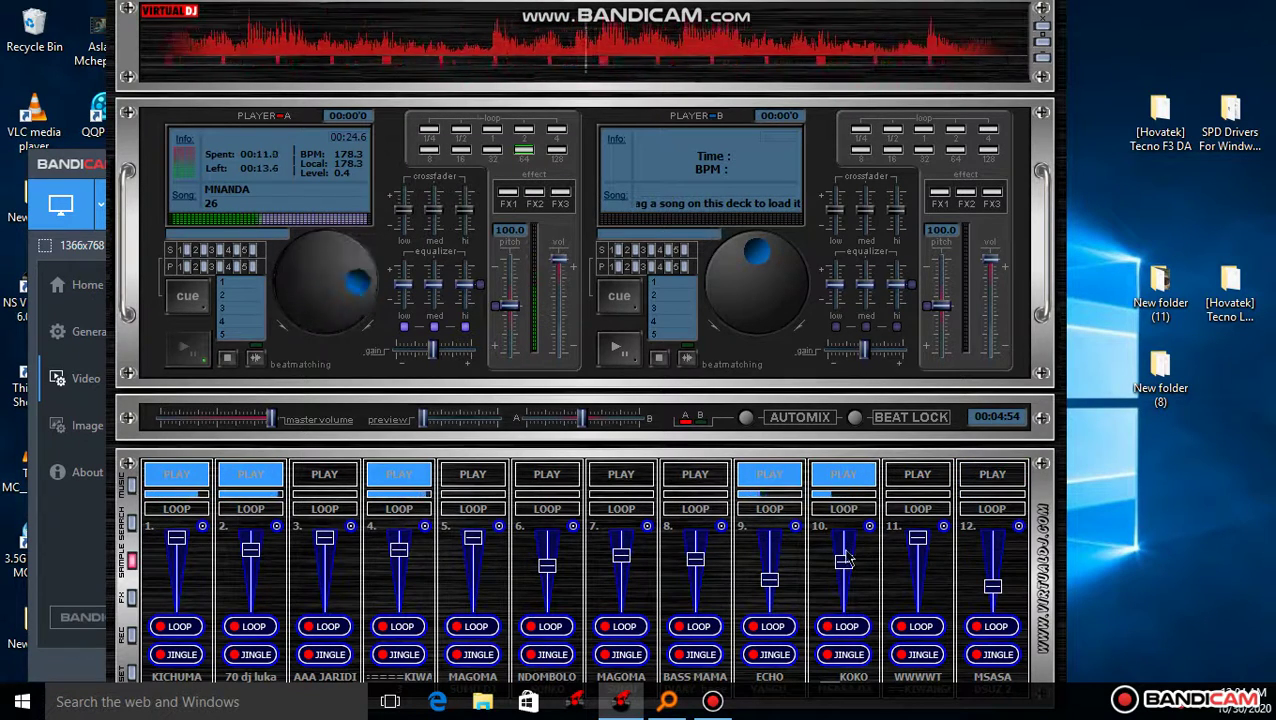
left_click_drag(845, 560, 845, 549)
left_click(272, 482)
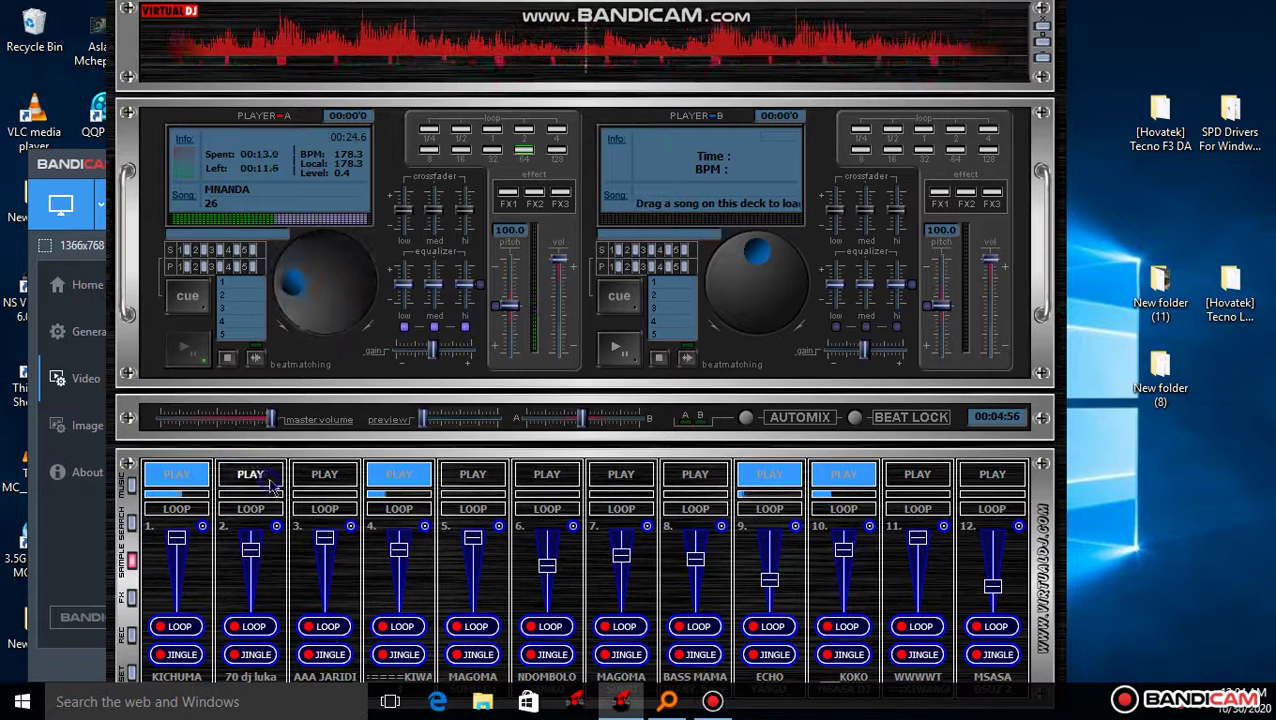
Start samples 3 (AAA JARIDI) and 6 (NDOMBOLO), and stop the sample in slot 4.
left_click(310, 484)
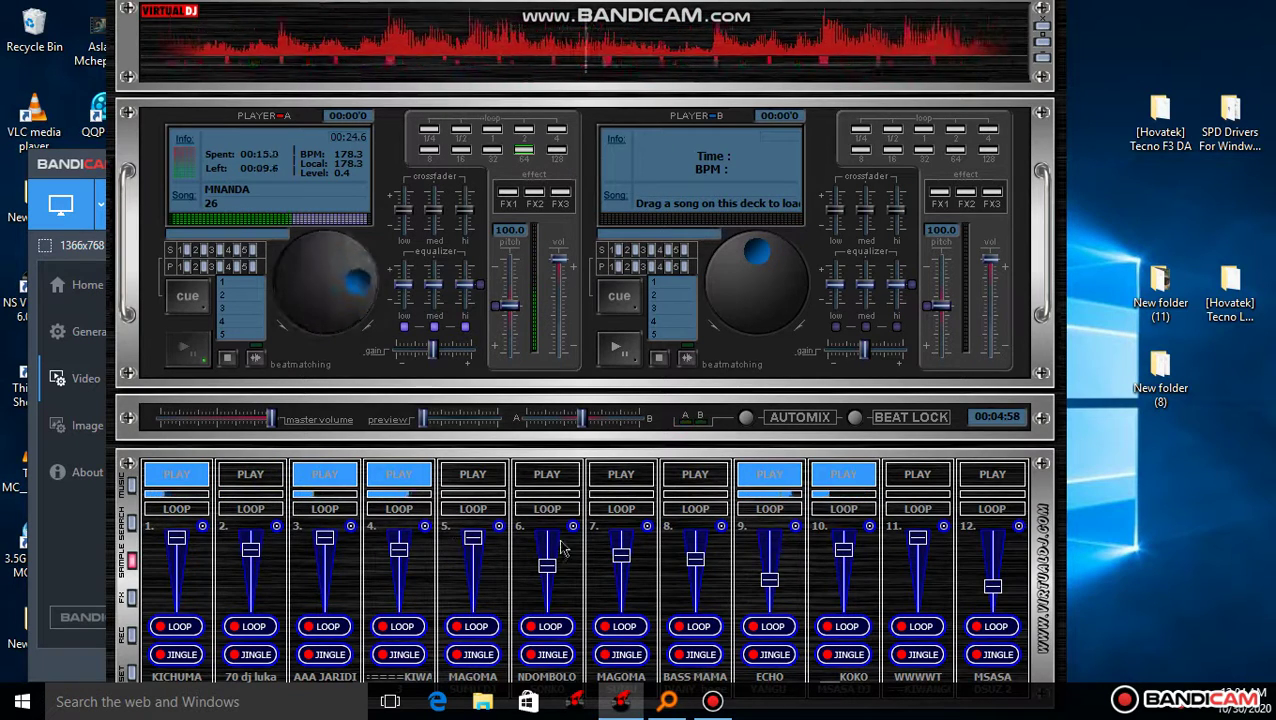
left_click(543, 480)
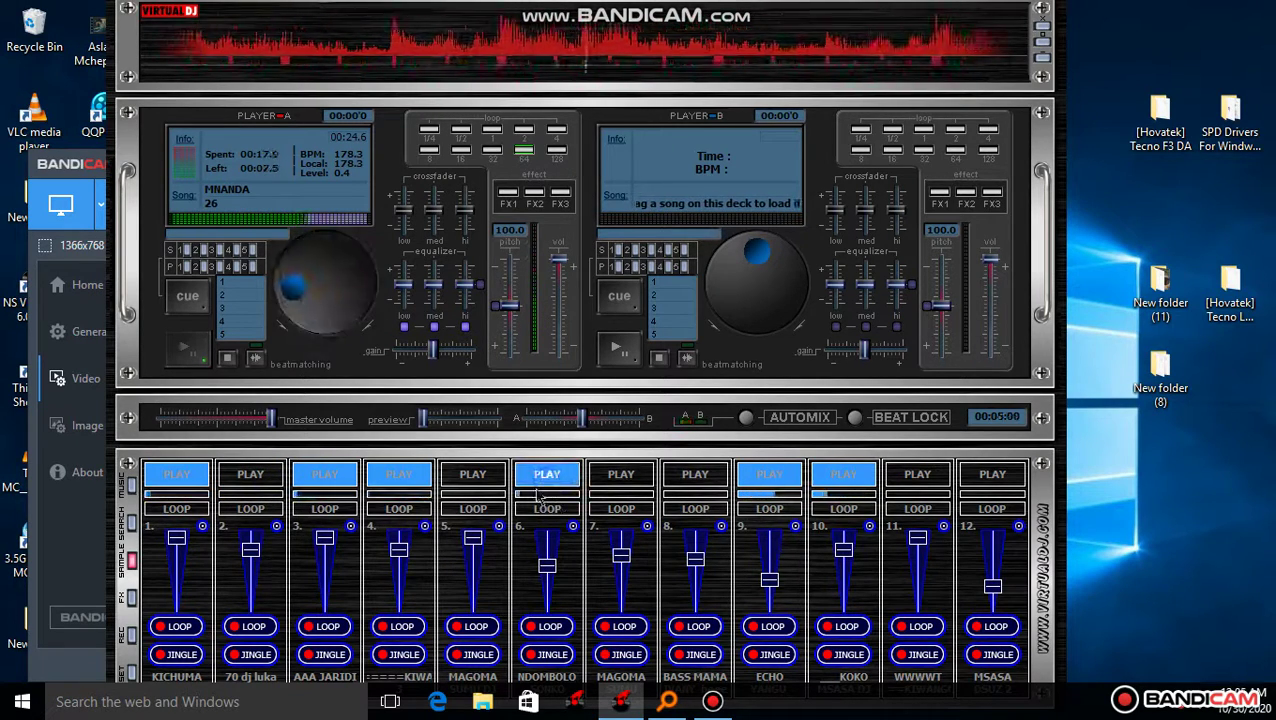
left_click(420, 483)
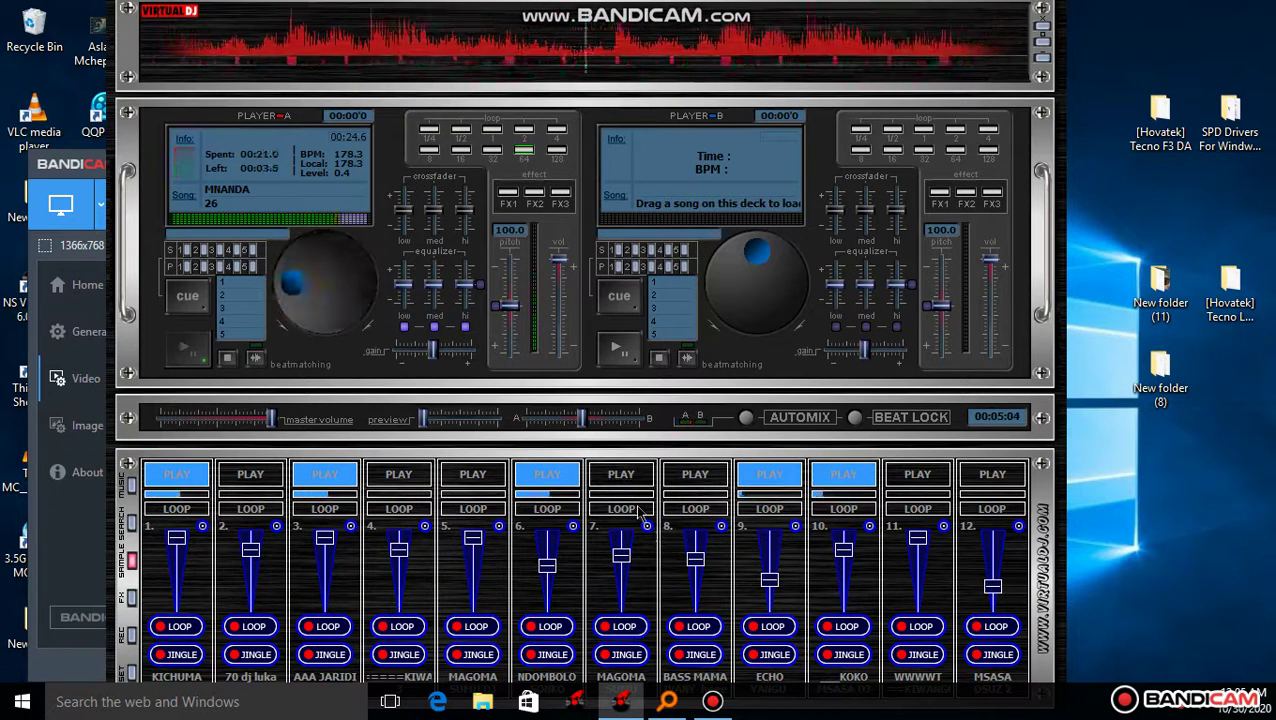
Play sample 7 (MAGOMA) with its volume raised close to maximum, and replace it with sample 5 (MAGOMA).
left_click(620, 483)
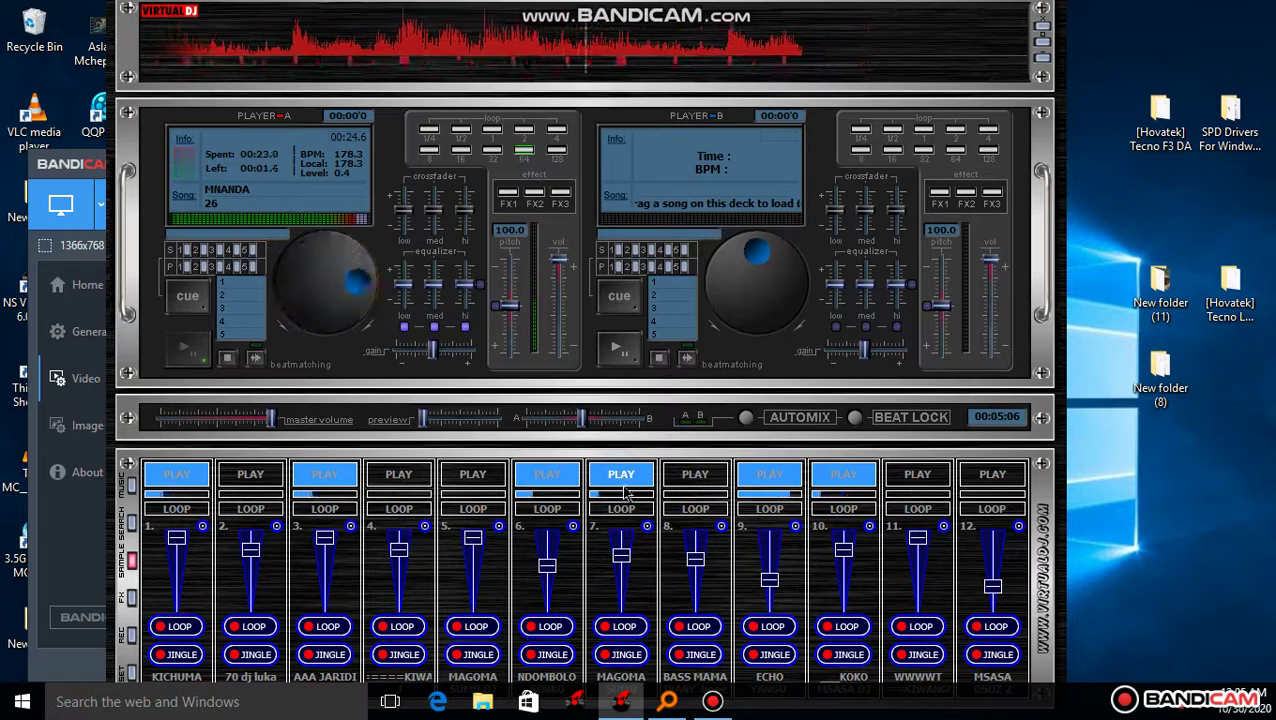
left_click_drag(620, 551, 620, 541)
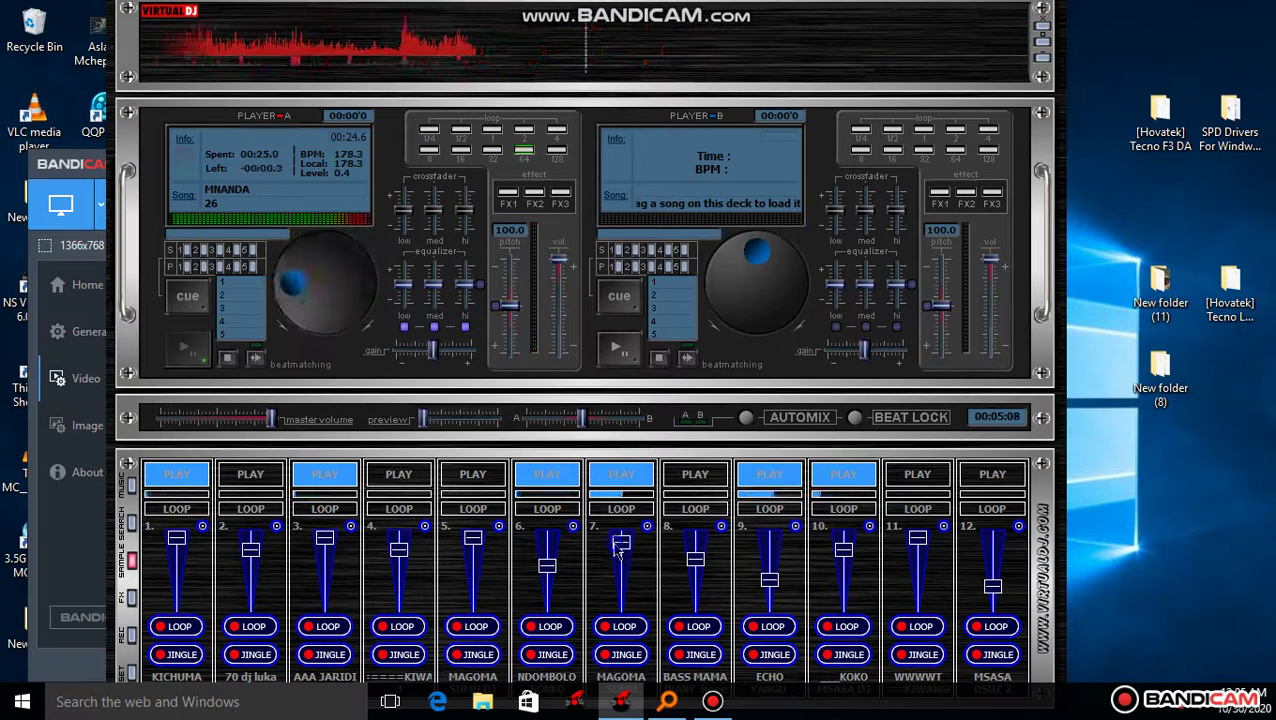
left_click(470, 478)
left_click(632, 483)
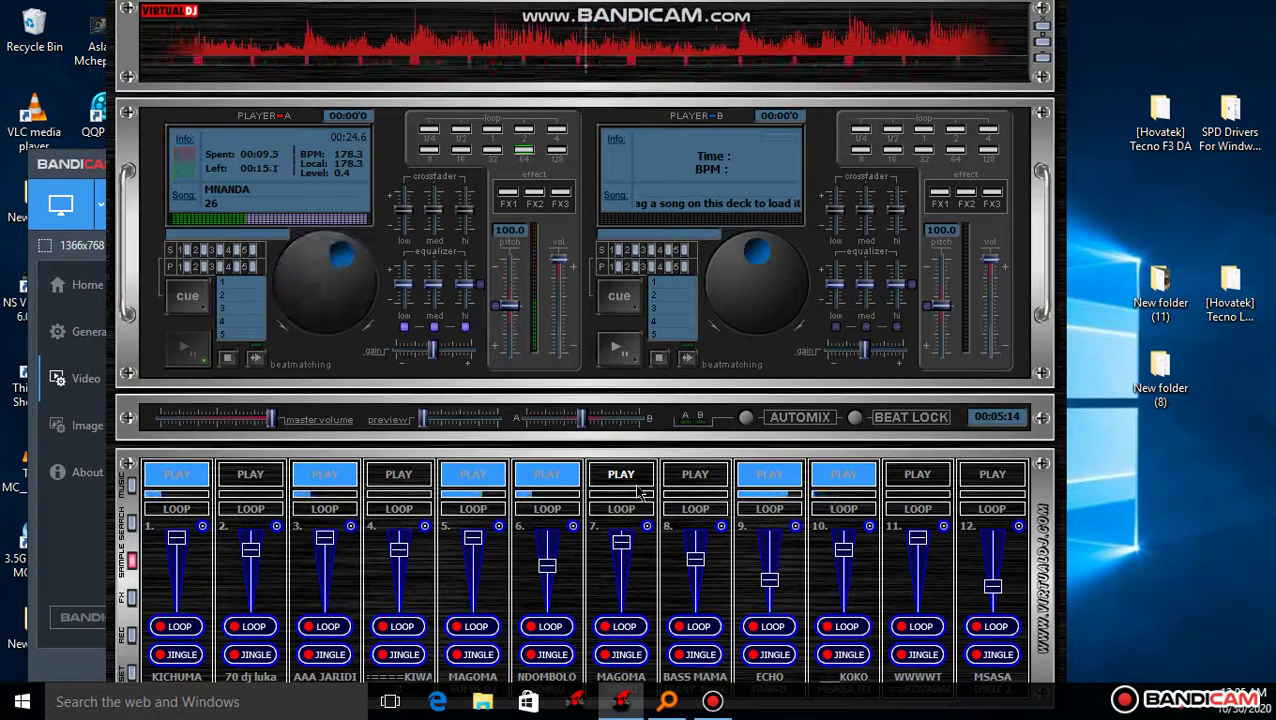
Play BASS MAMA in slot 8 and replace it with the sample in slot 4.
left_click(698, 483)
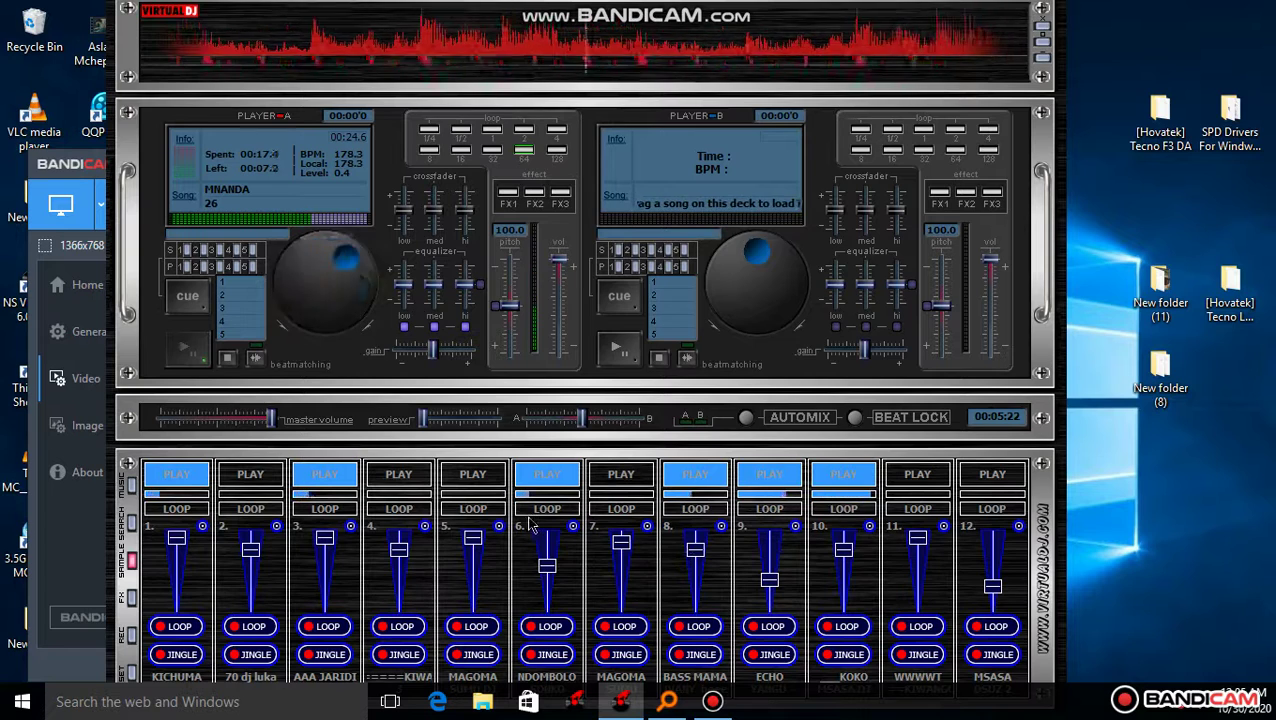
left_click(400, 476)
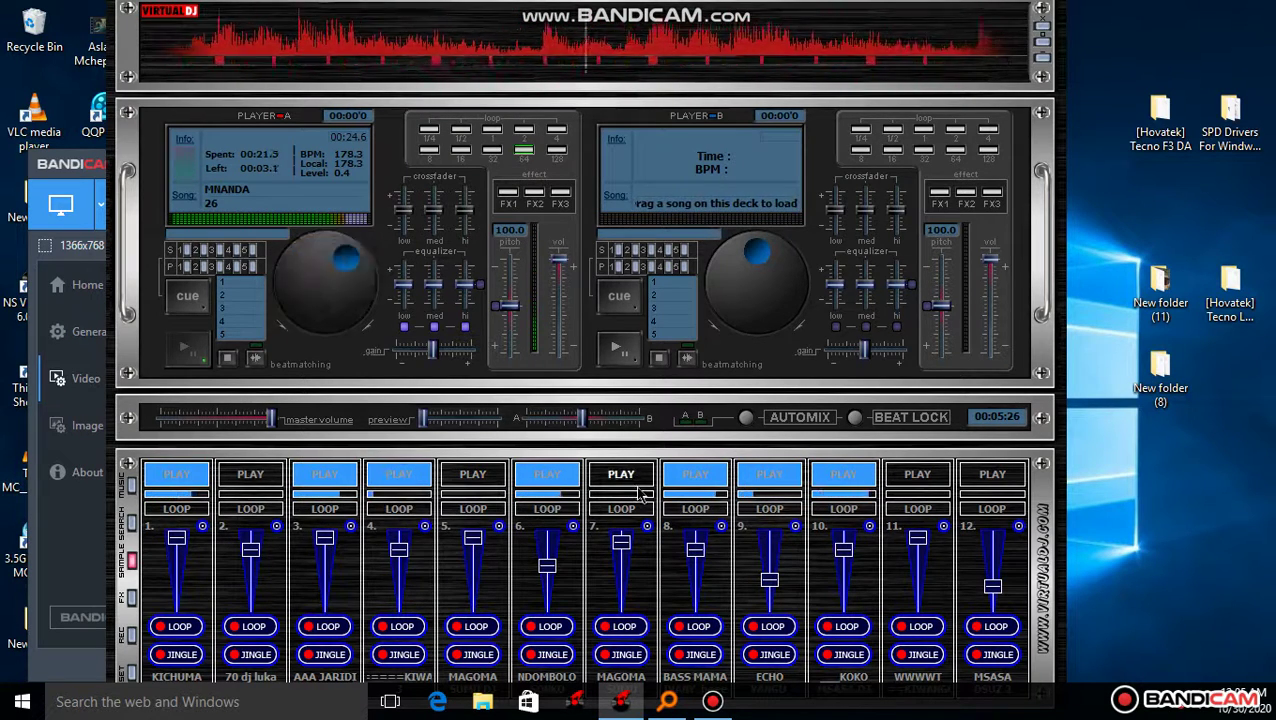
left_click(695, 475)
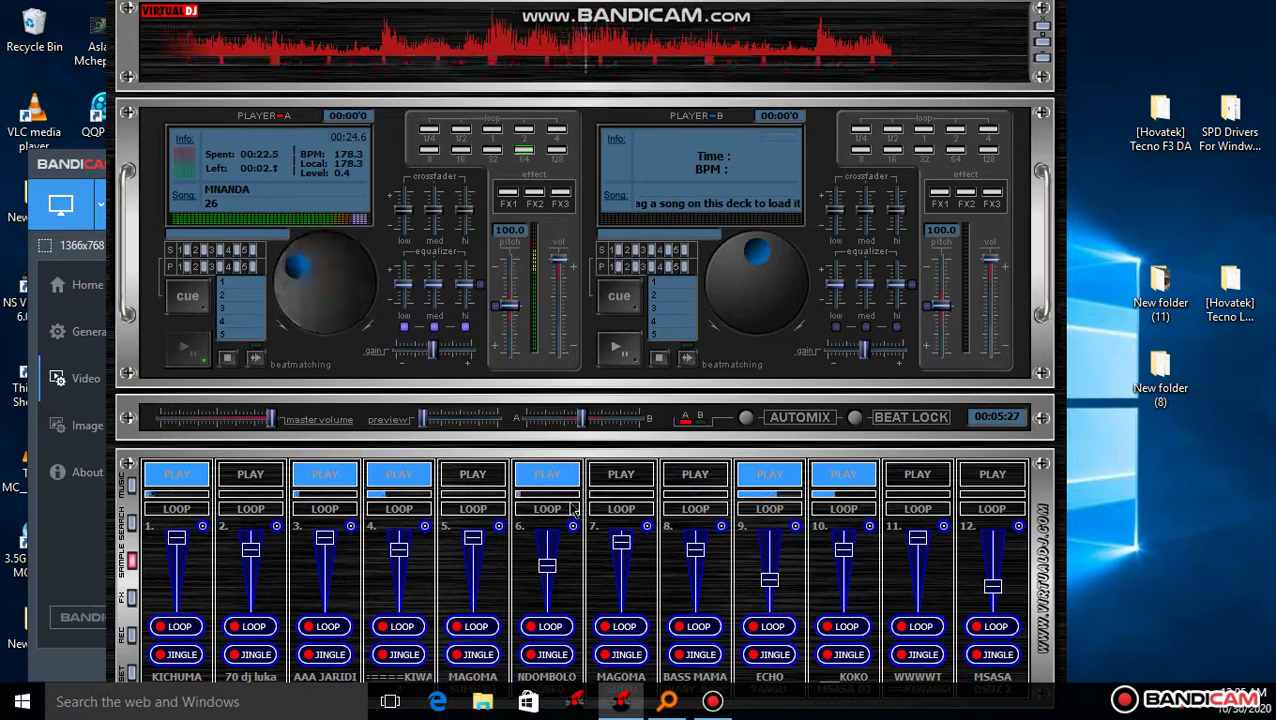
Swap samples 3 (AAA JARIDI) and 6 (NDOMBOLO) for sample 2, and swap sample 10 (KOKO) for sample 12 (MSASA).
left_click(330, 484)
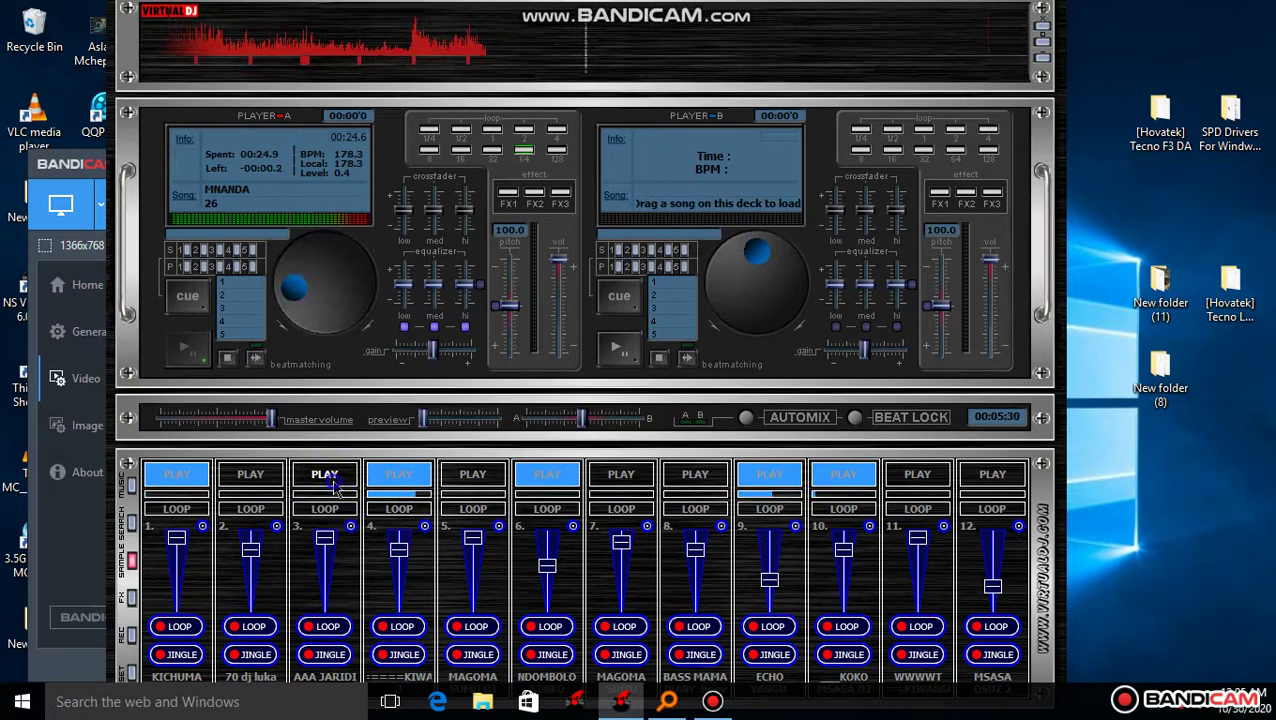
left_click(256, 484)
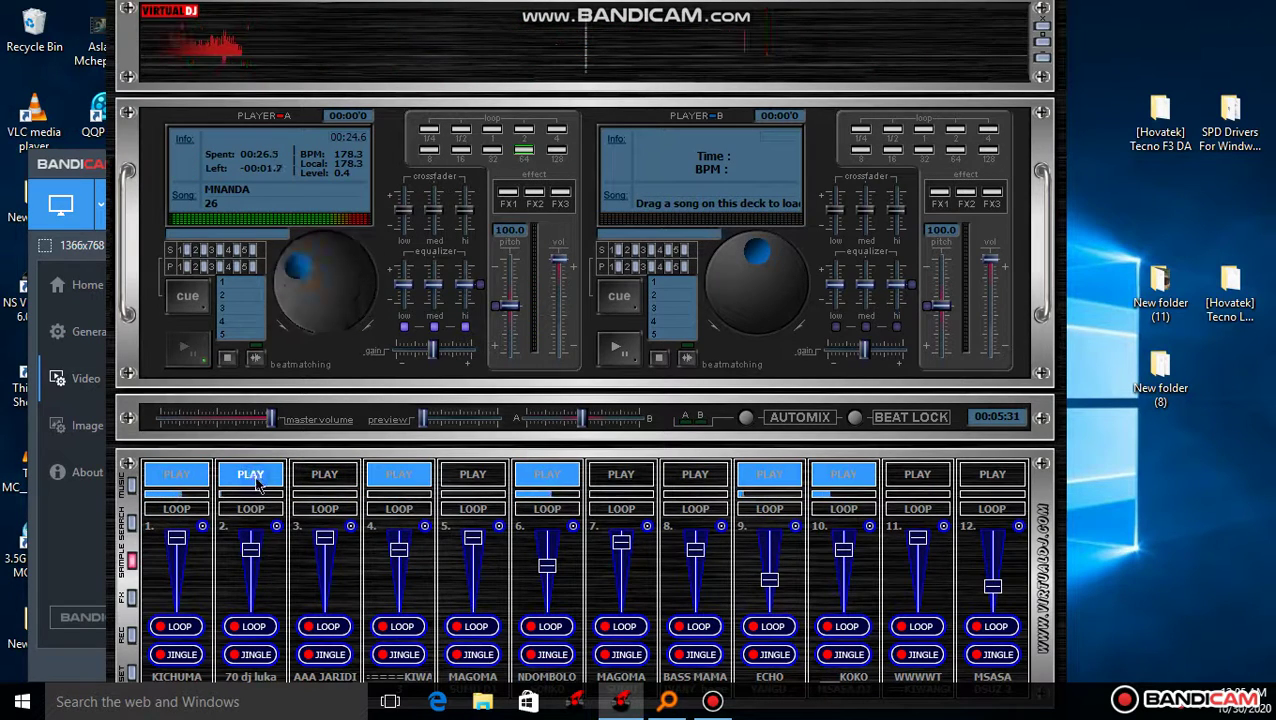
left_click(548, 494)
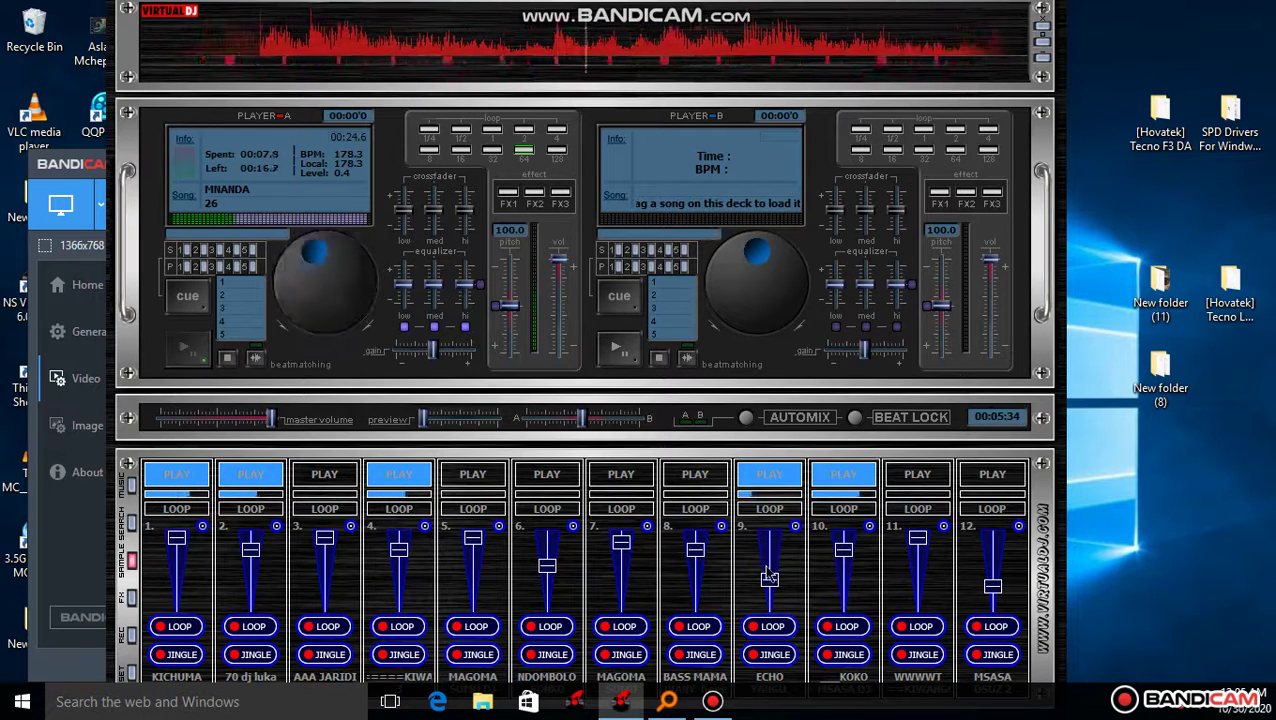
left_click(992, 476)
left_click(852, 478)
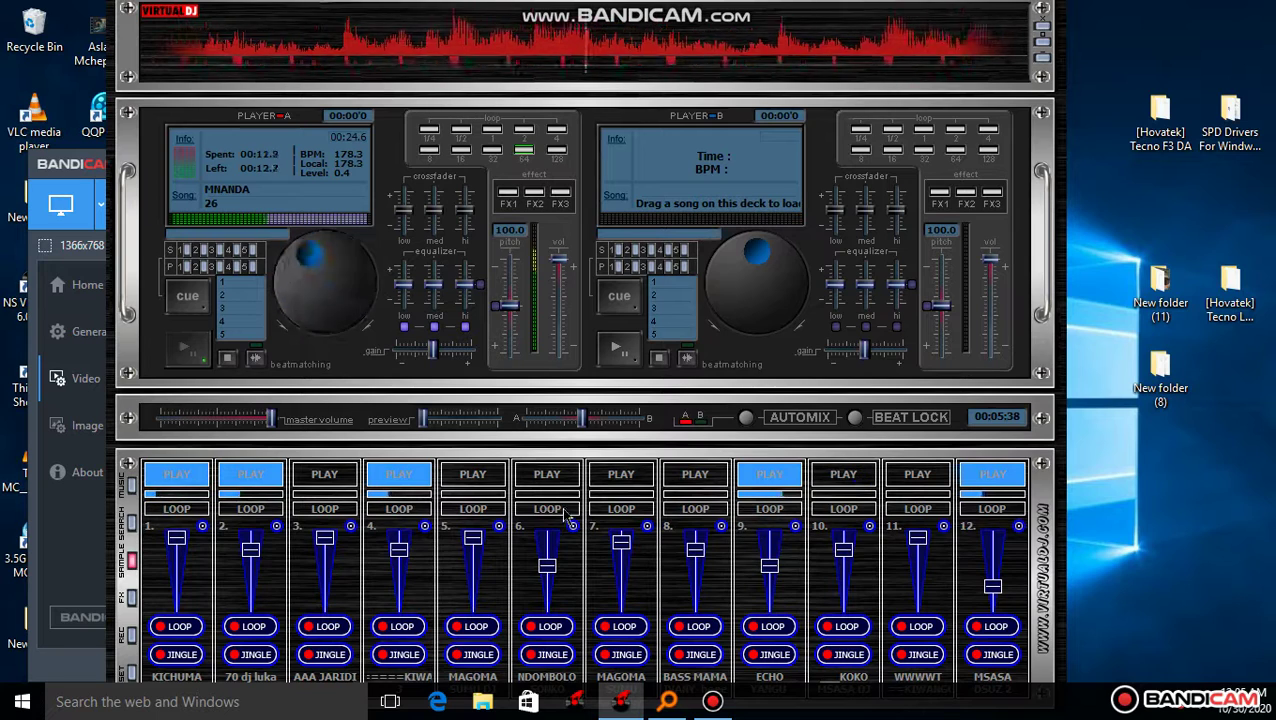
Start samples 5 (MAGOMA) and 6 (NDOMBOLO) in place of samples 2 and 4.
left_click(477, 480)
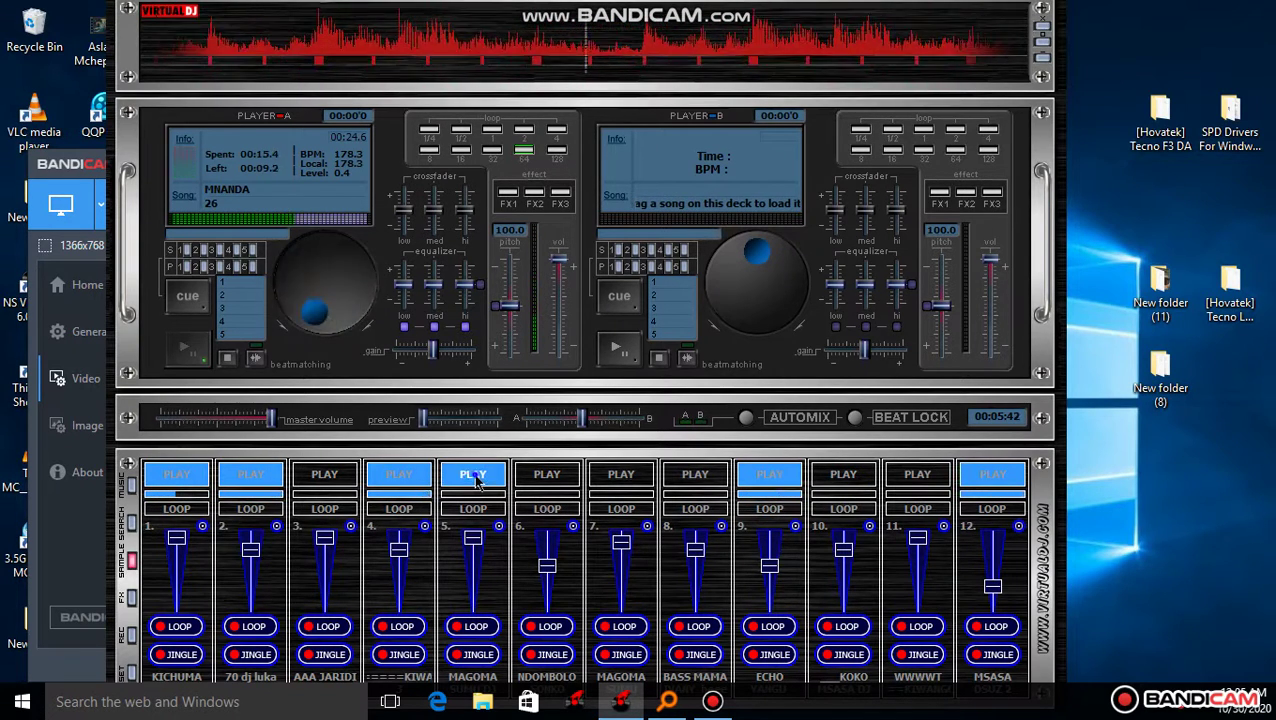
left_click(262, 478)
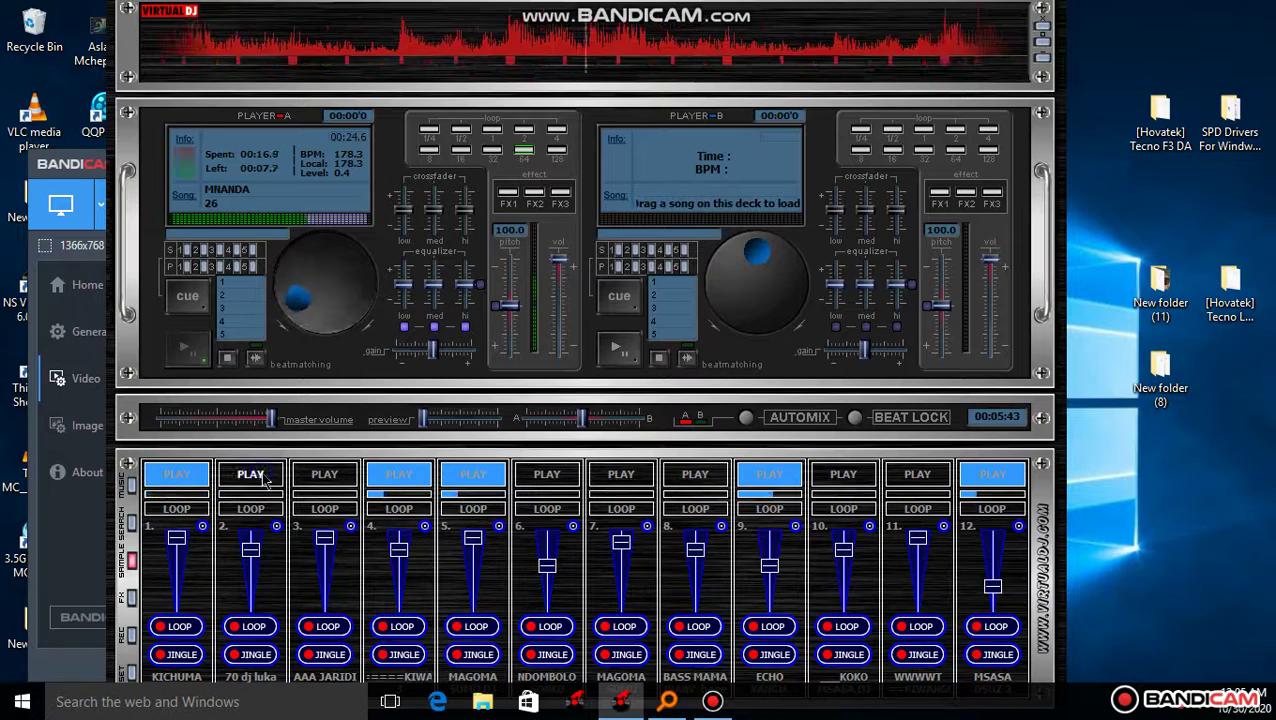
left_click(546, 484)
left_click(420, 483)
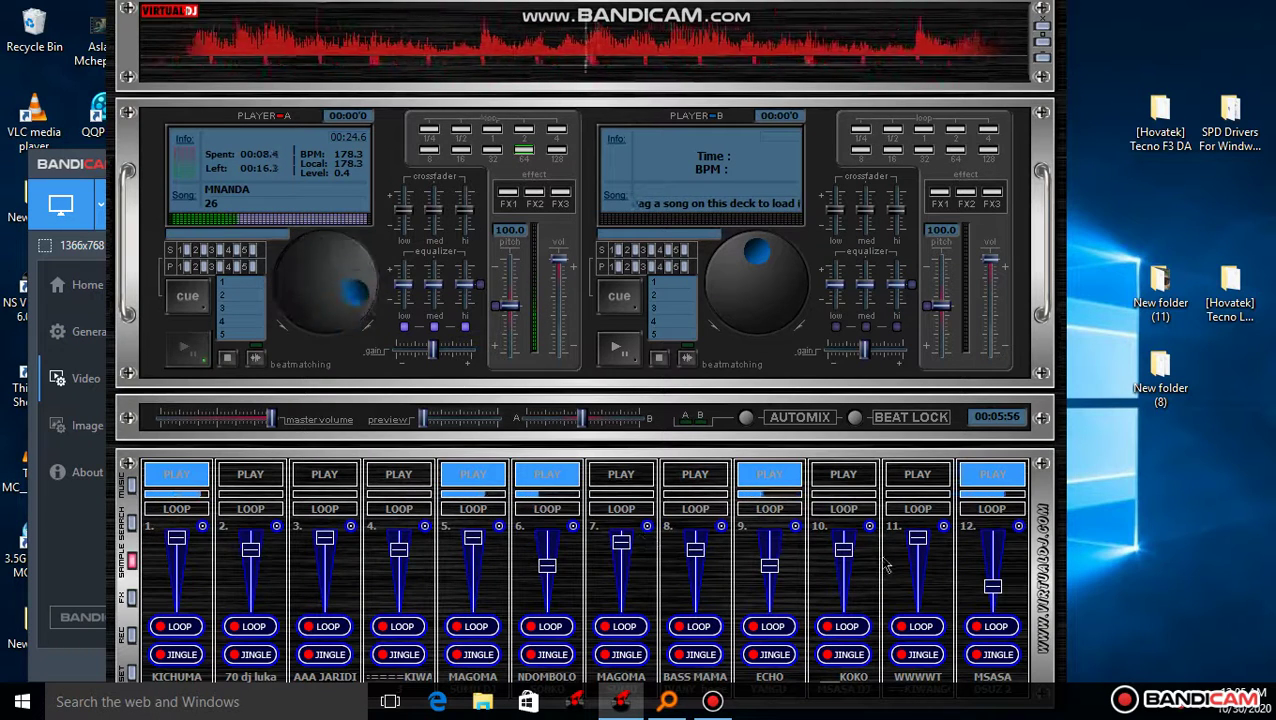
Start samples 11 (WWWWT), 7 (MAGOMA) and 10 (KOKO) in place of samples 6 (NDOMBOLO), 5 (MAGOMA) and 12 (MSASA).
left_click(926, 476)
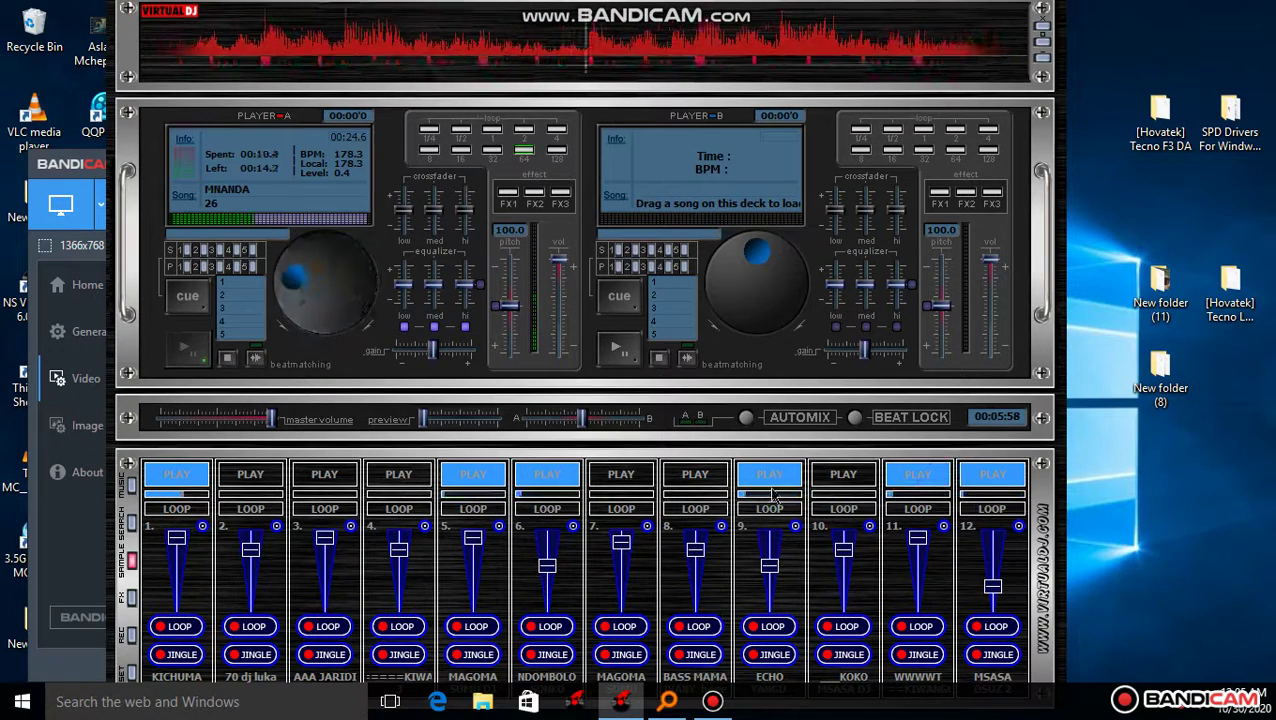
left_click(576, 480)
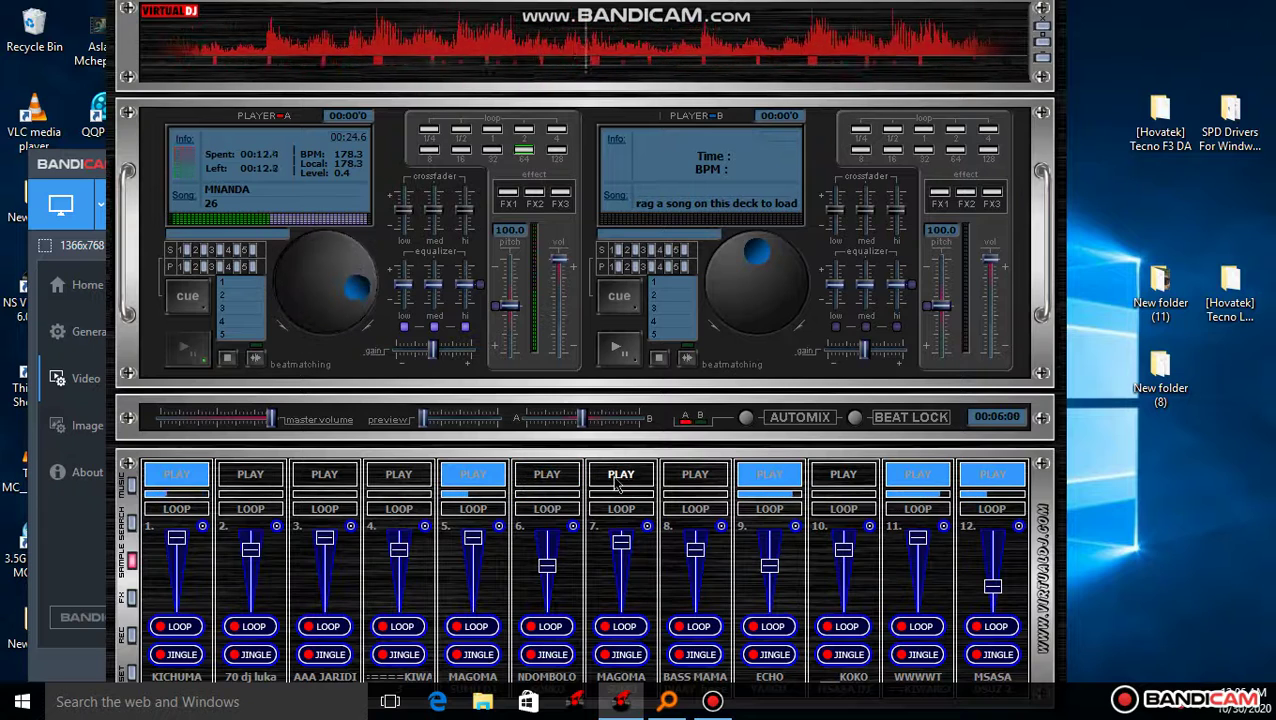
left_click(600, 480)
left_click(491, 482)
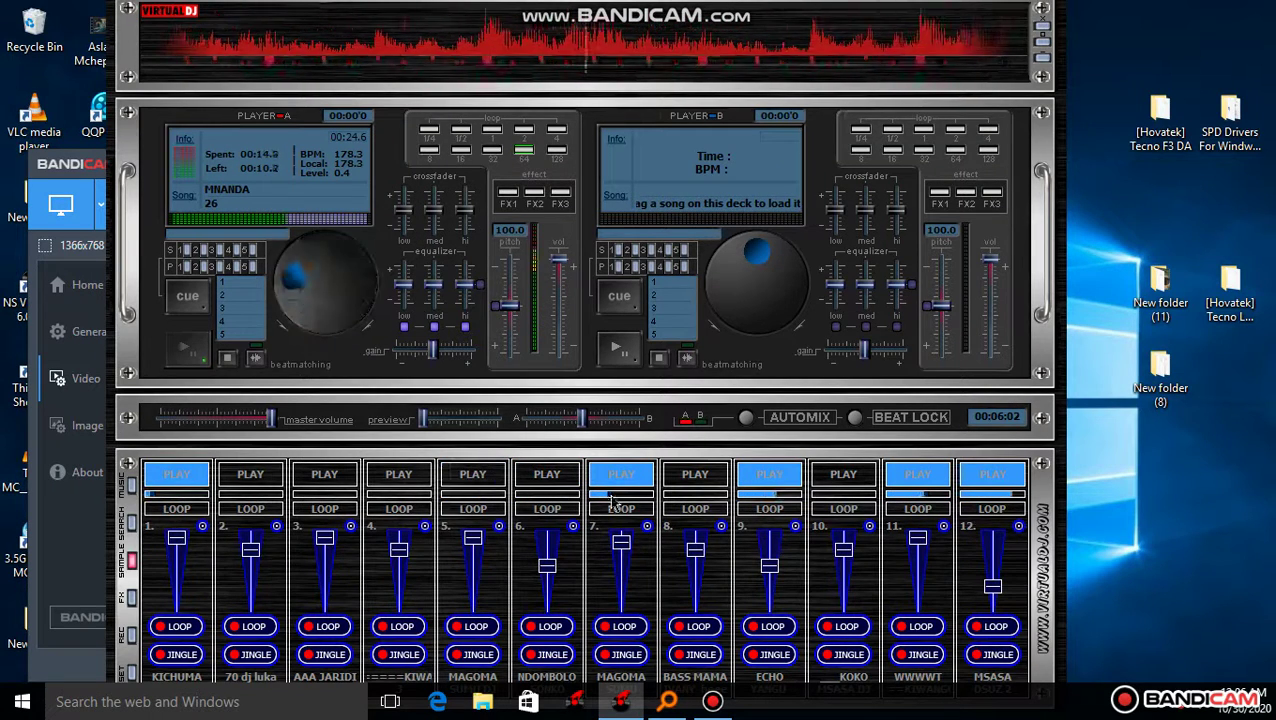
left_click(843, 476)
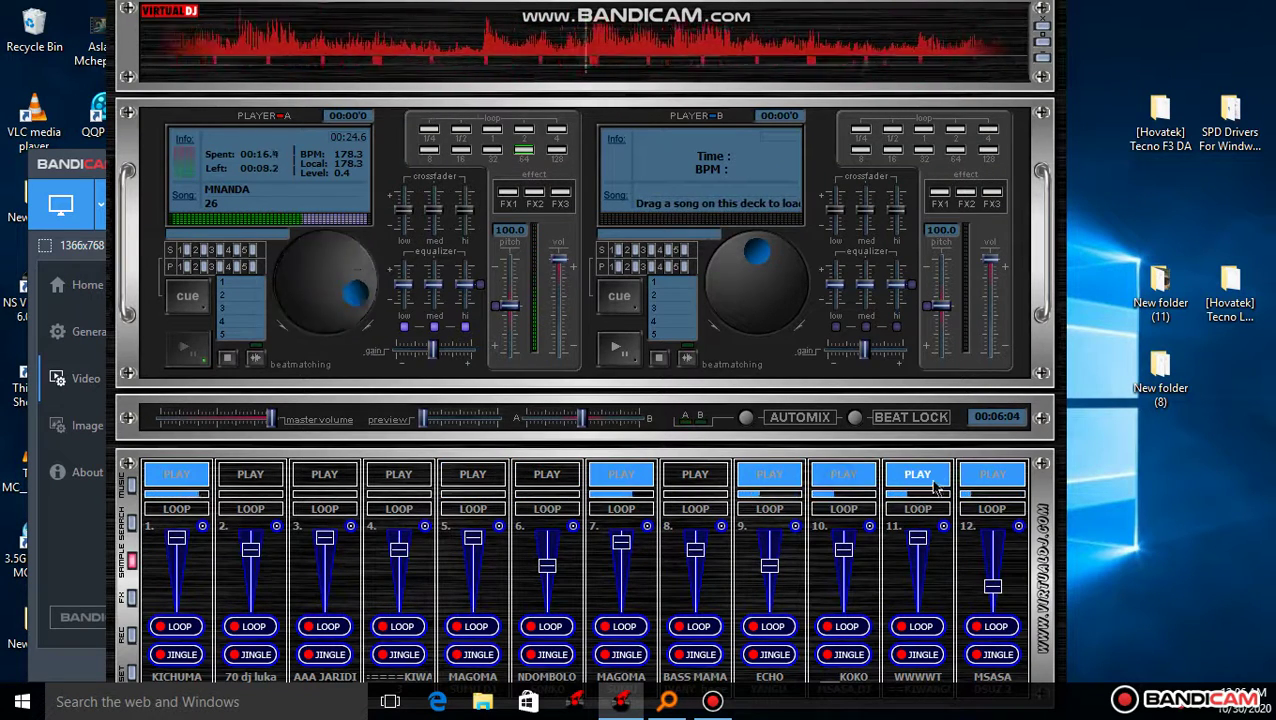
left_click(992, 475)
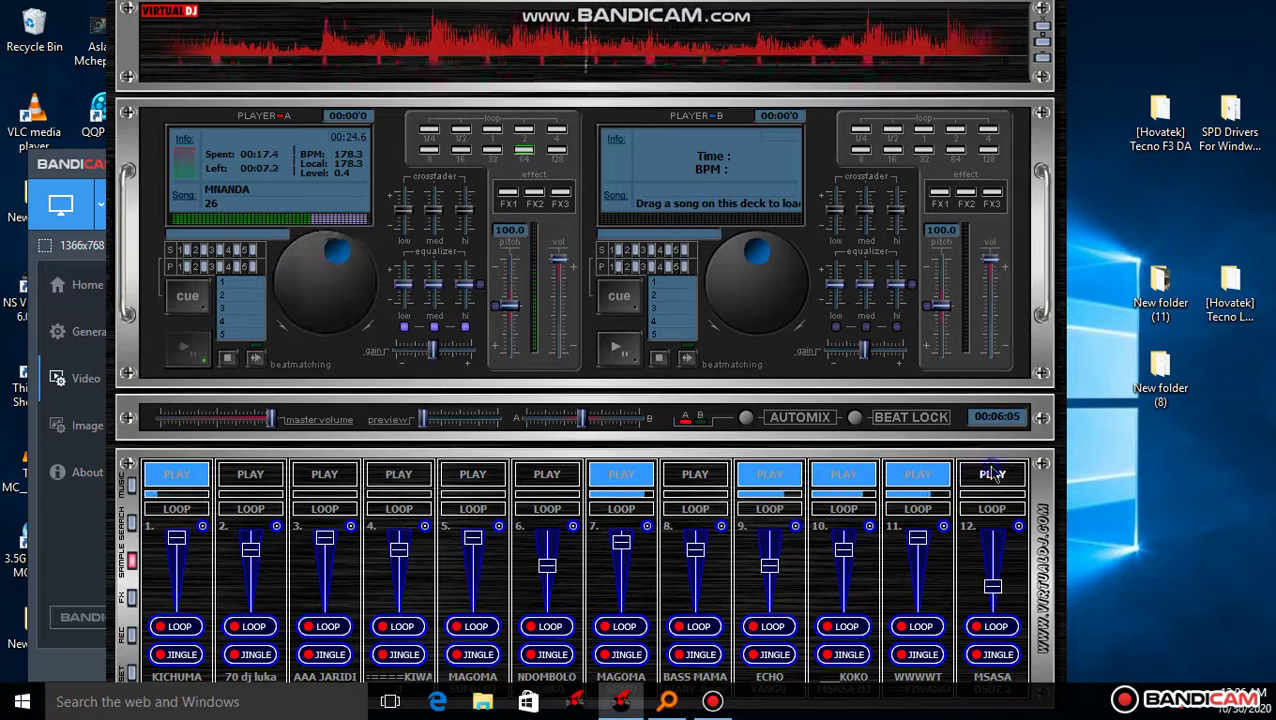
Load the BASS MAMA IVANY changamka sample into slot 12, play it in place of sample 7, and raise its volume to about the middle.
left_click(1017, 527)
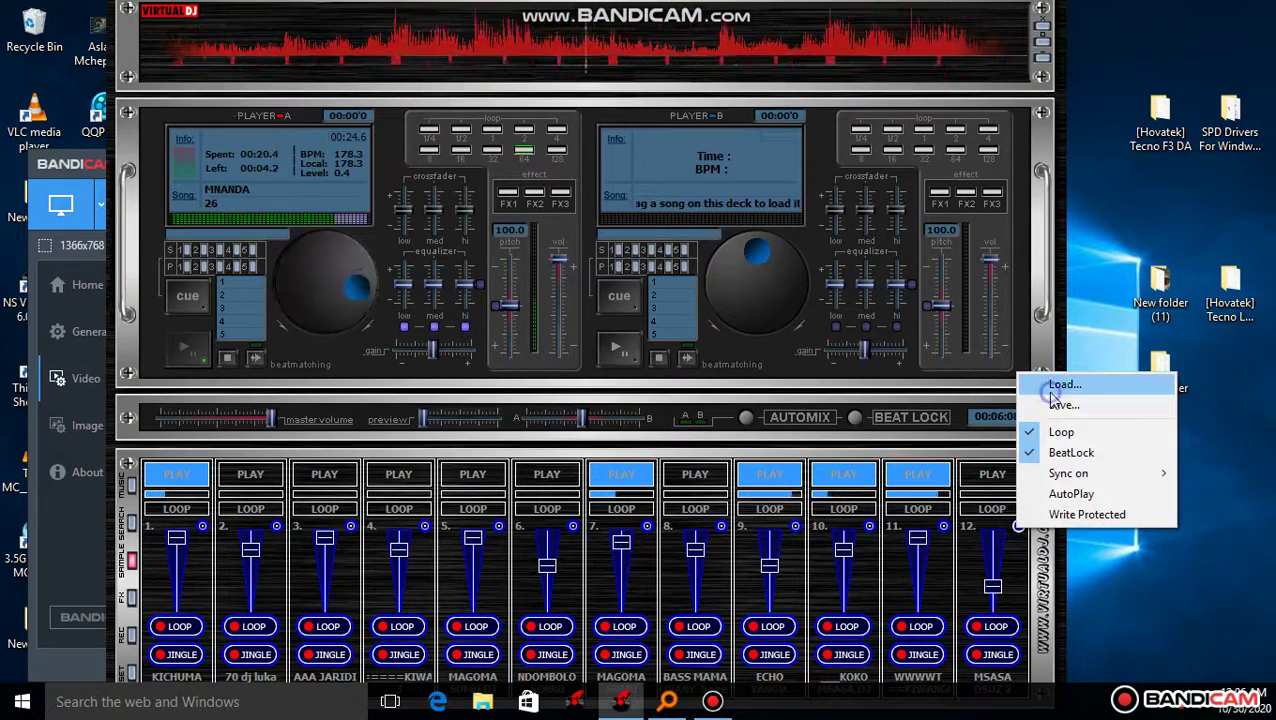
left_click(1060, 385)
scroll(527, 278, "down", 5)
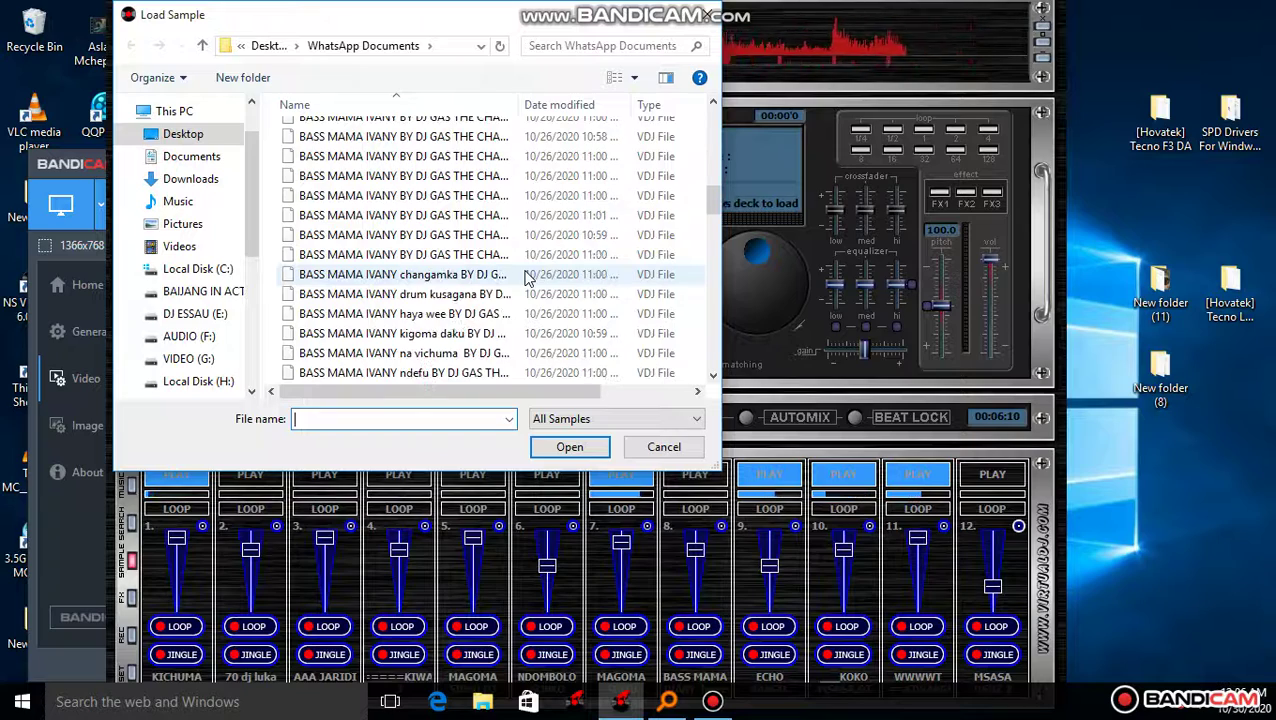
scroll(525, 271, "down", 5)
scroll(525, 271, "up", 5)
left_click(525, 268)
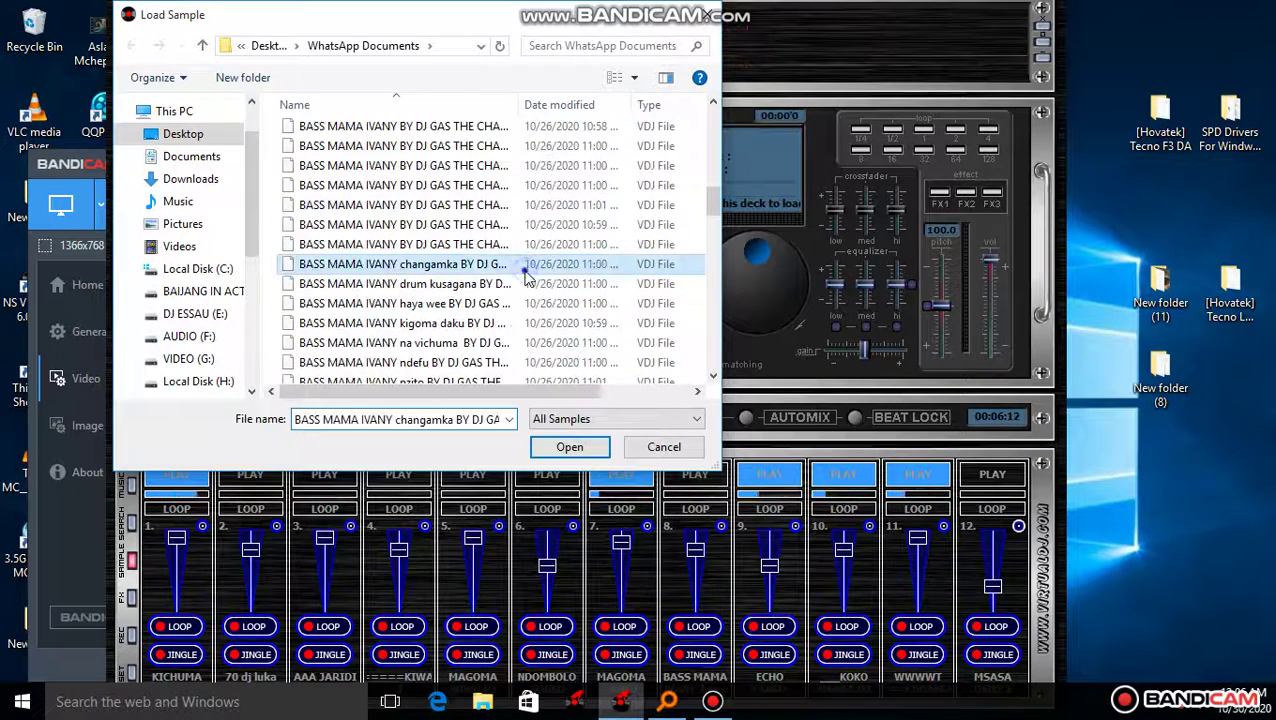
double_click(525, 268)
left_click(992, 474)
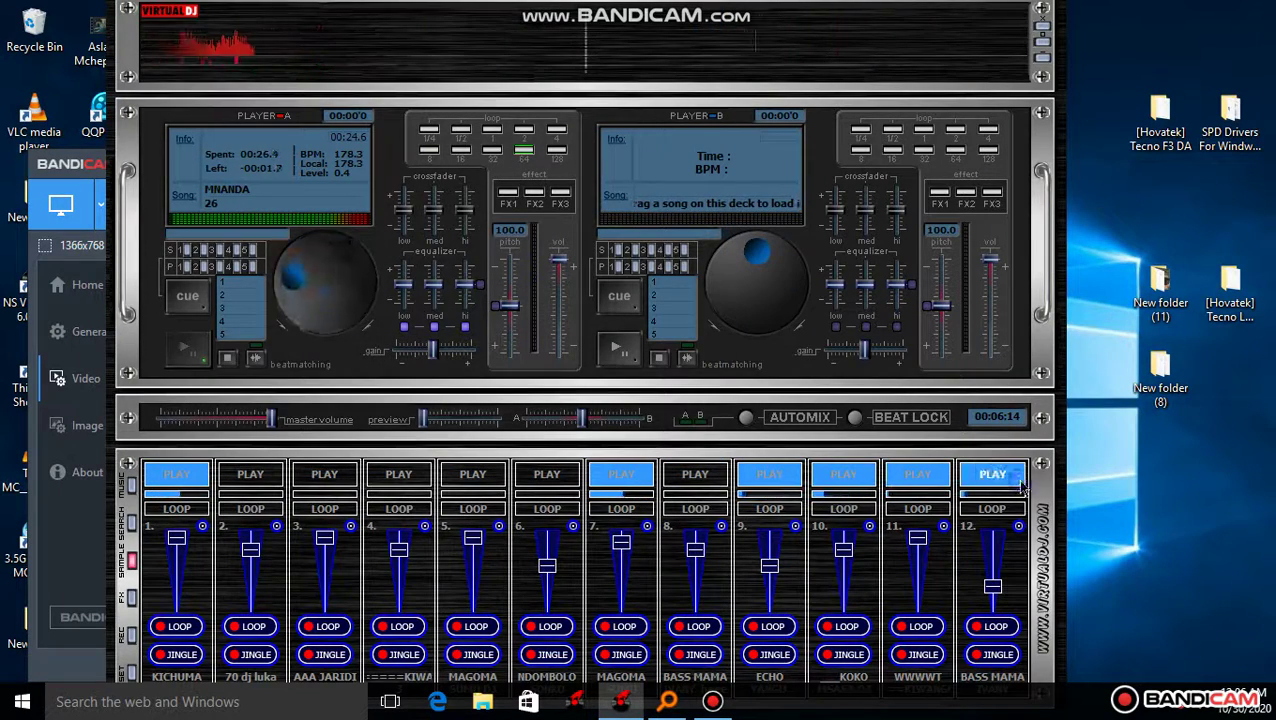
left_click(645, 474)
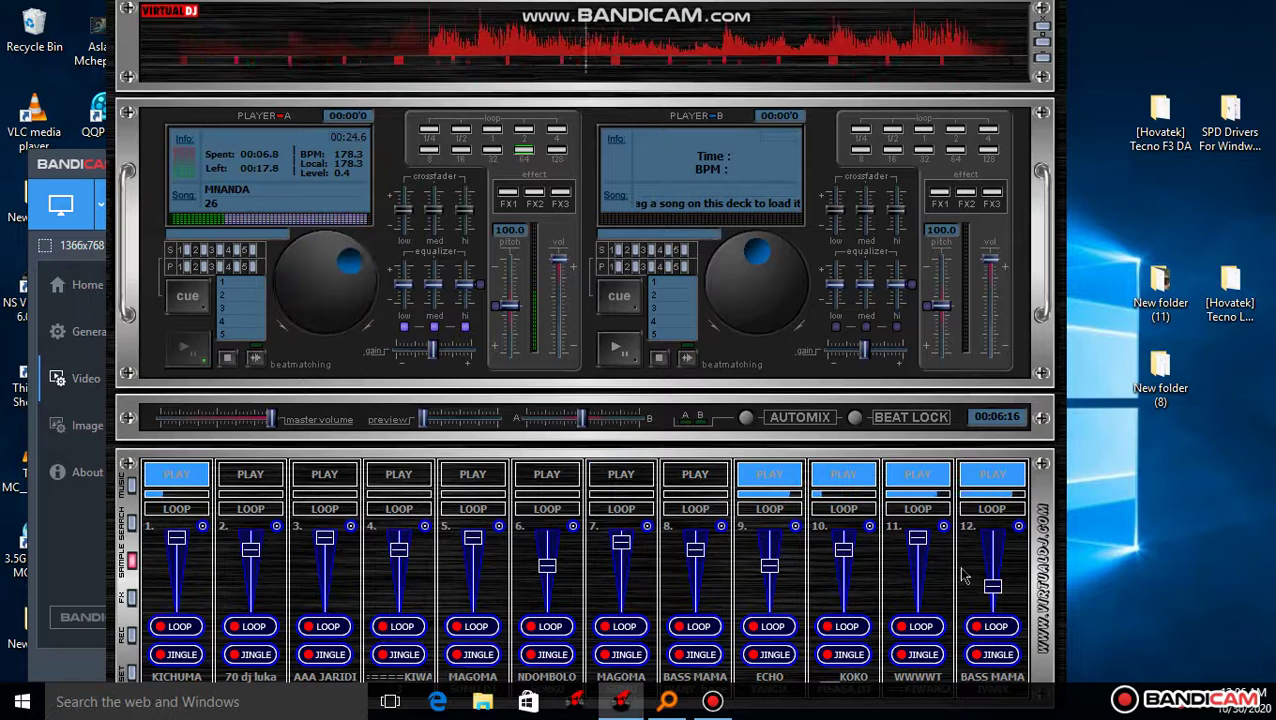
left_click_drag(992, 585, 992, 566)
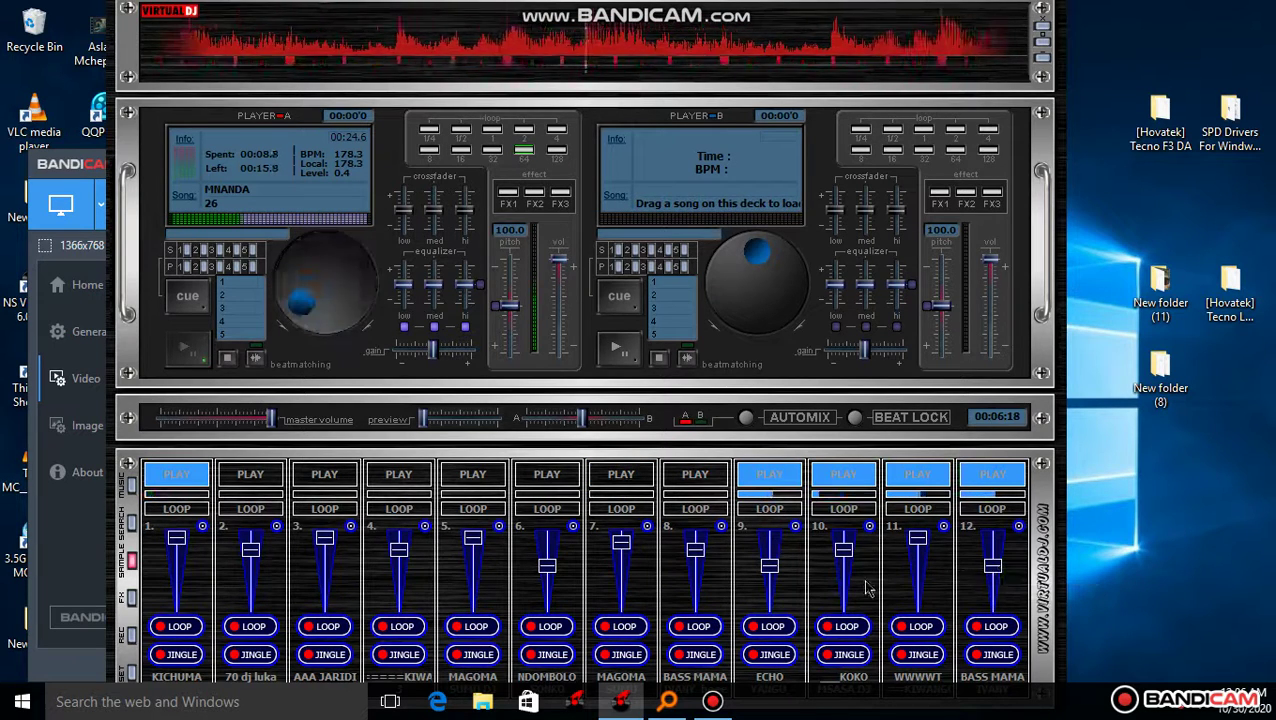
Load a BASS MAMA IVANY sample into slot 7 and play it in place of the sample in slot 12.
left_click(647, 527)
left_click(675, 535)
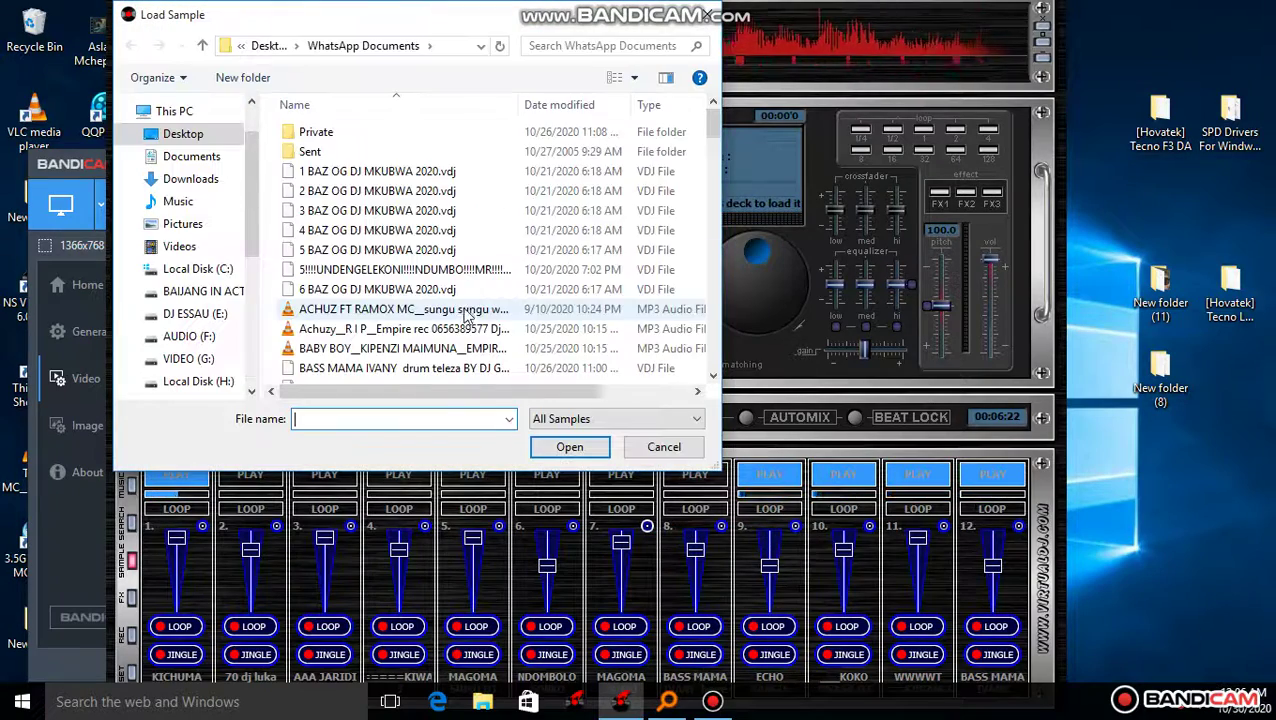
scroll(463, 316, "down", 10)
scroll(463, 313, "down", 15)
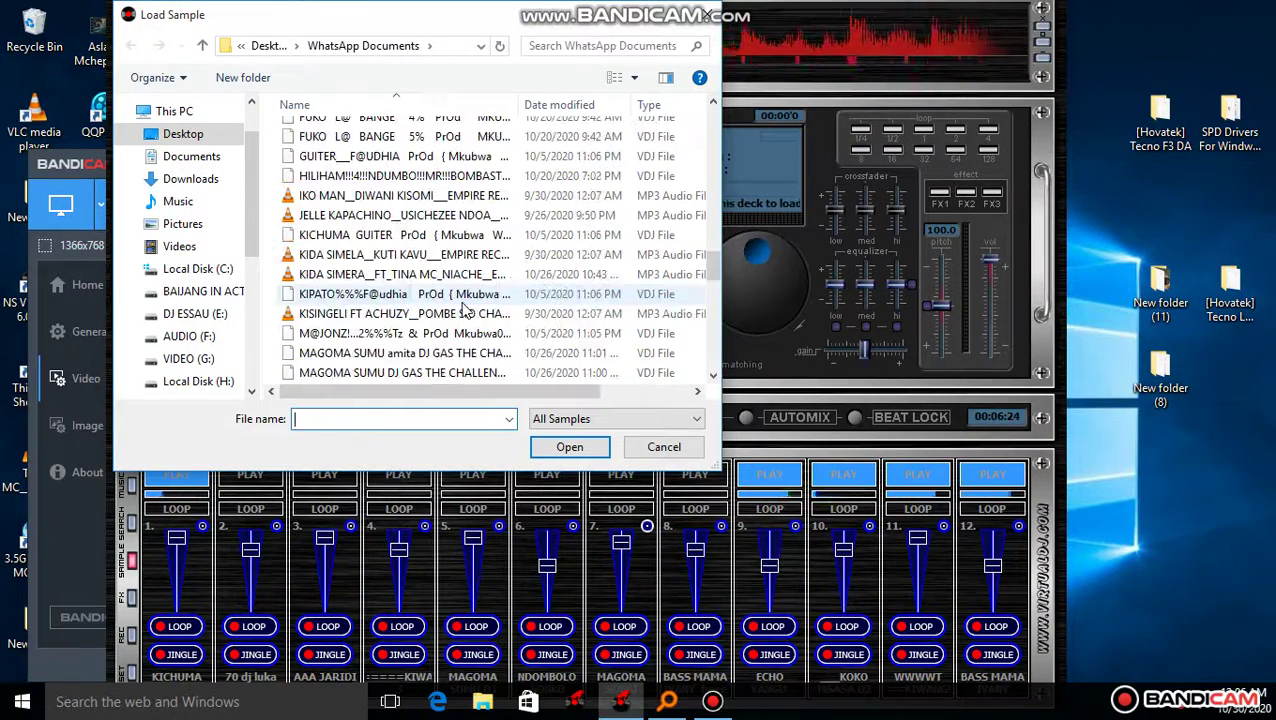
scroll(455, 297, "down", 3)
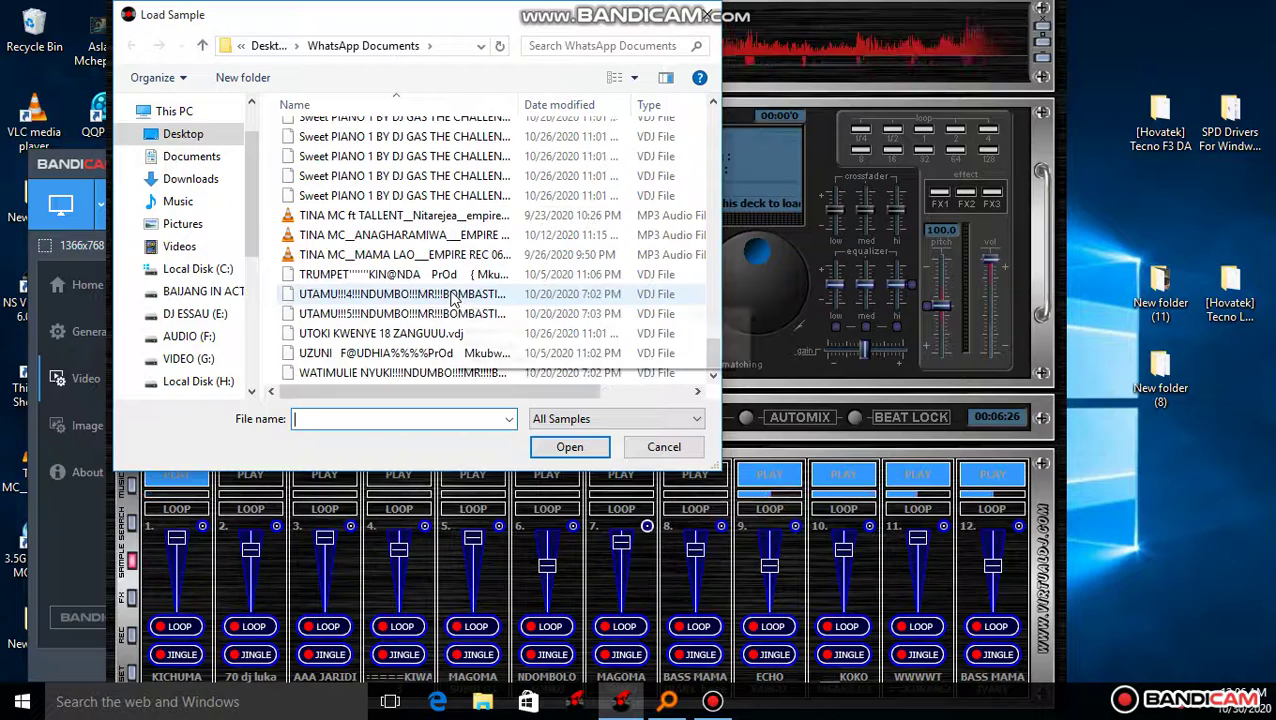
scroll(453, 292, "up", 4)
scroll(453, 292, "up", 20)
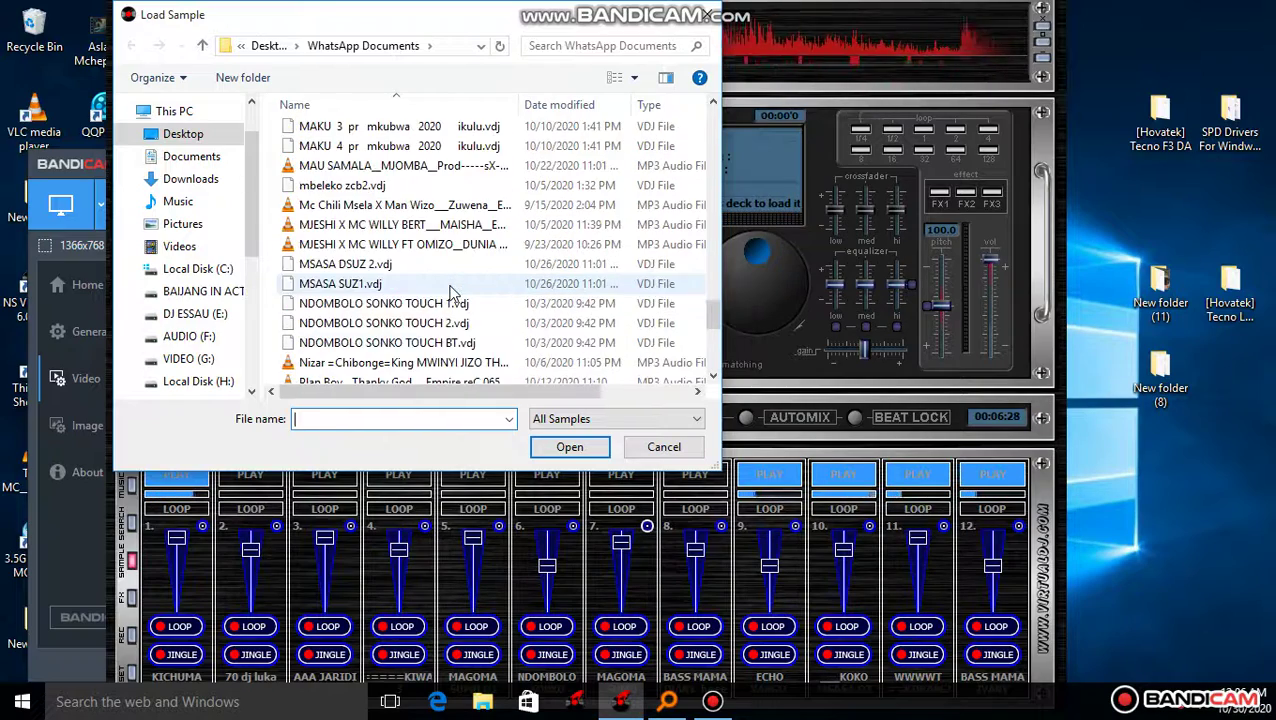
scroll(452, 292, "up", 8)
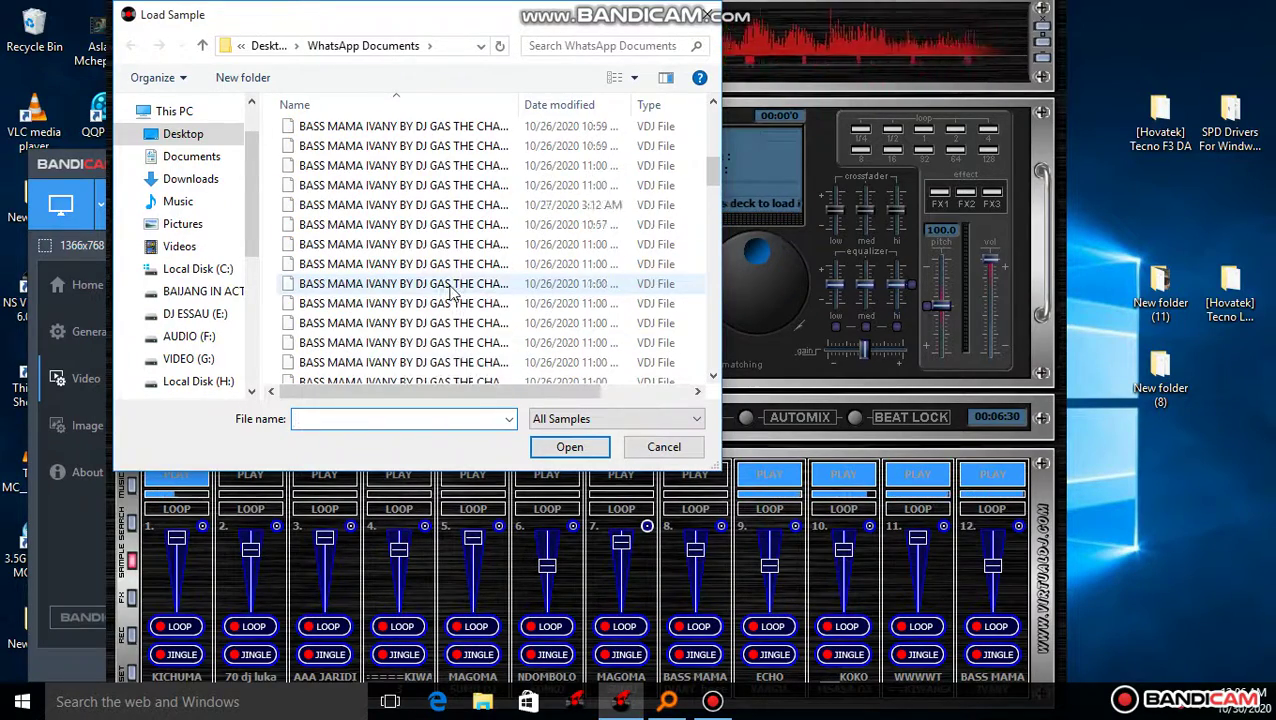
scroll(452, 292, "down", 2)
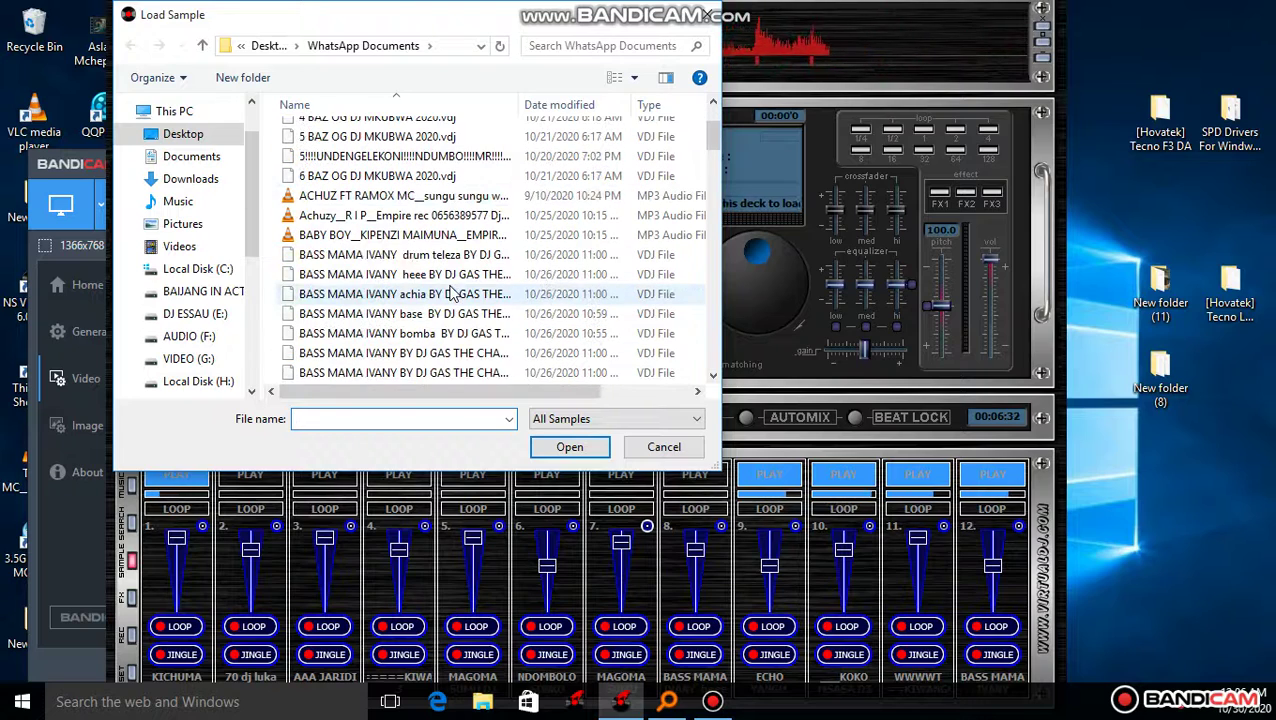
double_click(441, 256)
left_click(644, 480)
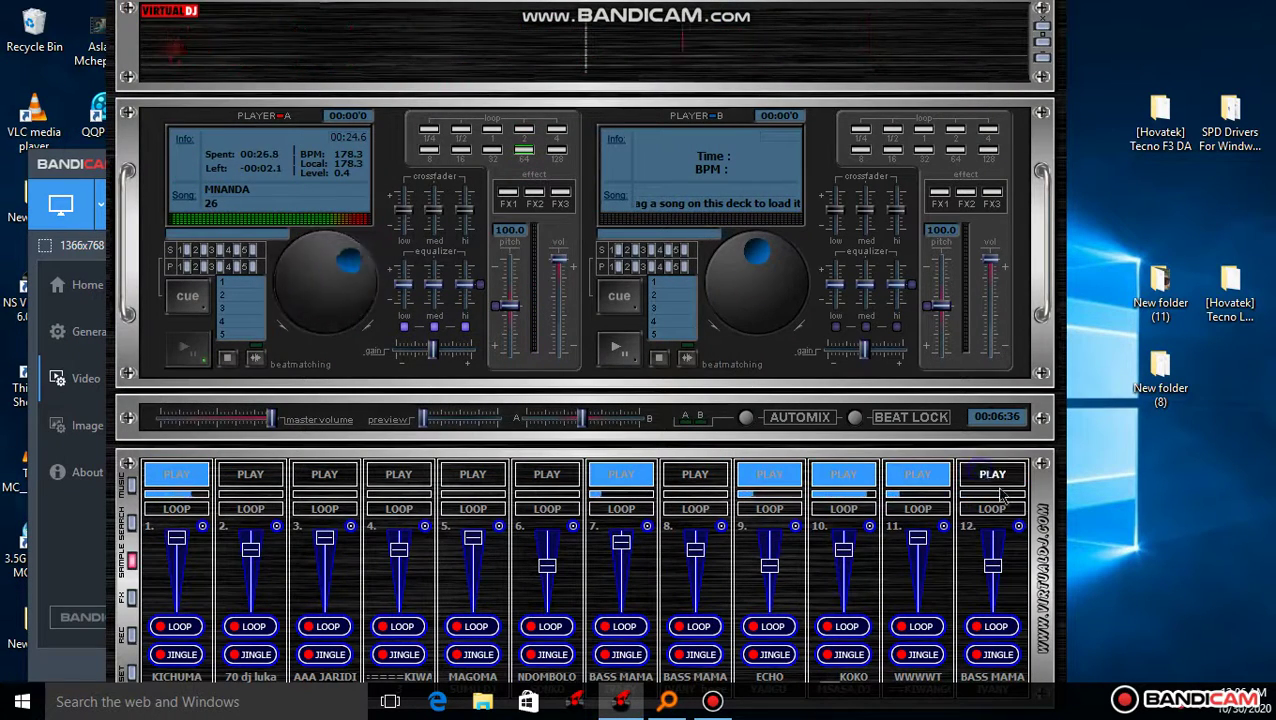
Load 6 BAZ OG DJ MKUBWA 2020.vdj into slot 12 and play it in place of the sample in slot 7.
left_click(1018, 526)
left_click(1100, 537)
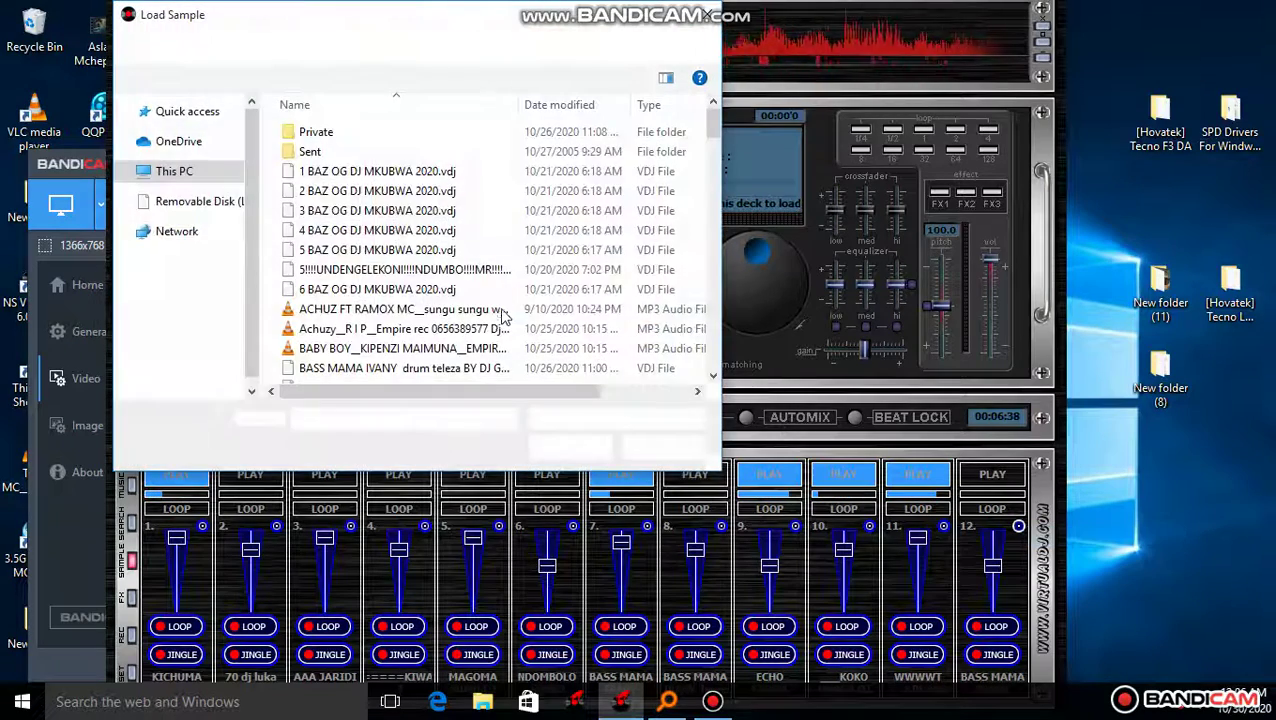
scroll(500, 312, "up", 5)
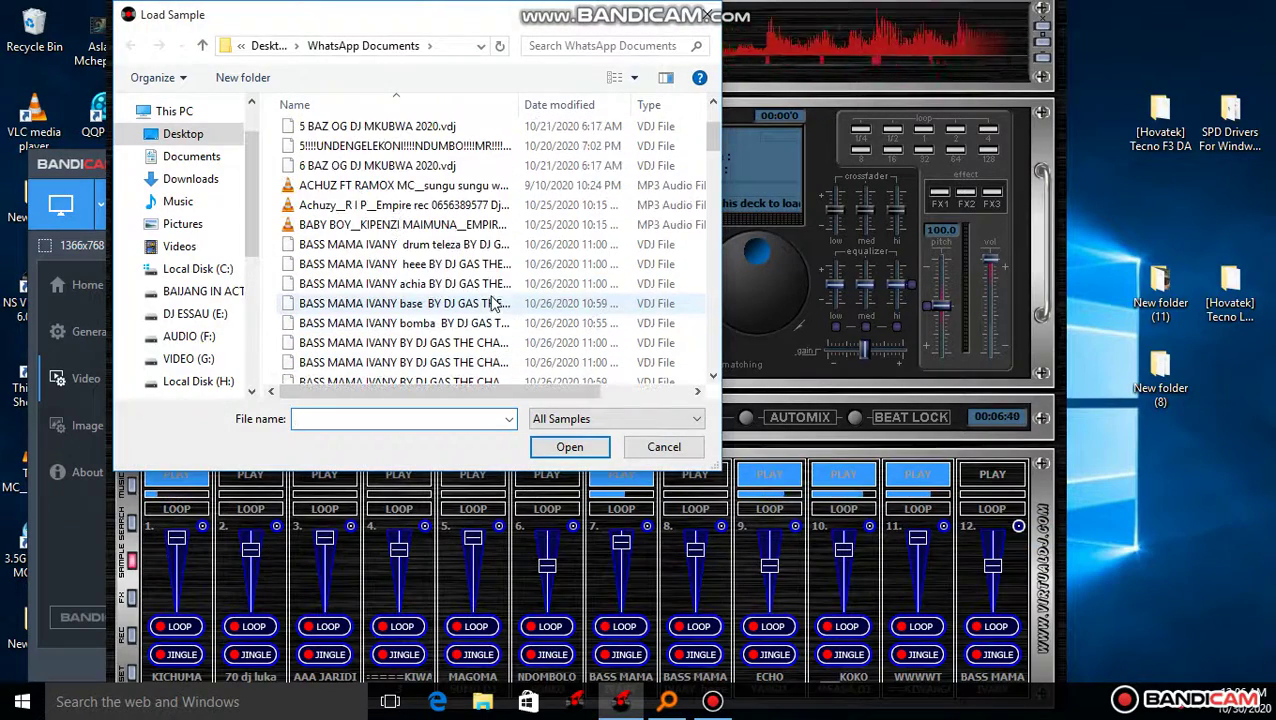
scroll(496, 293, "up", 2)
double_click(490, 290)
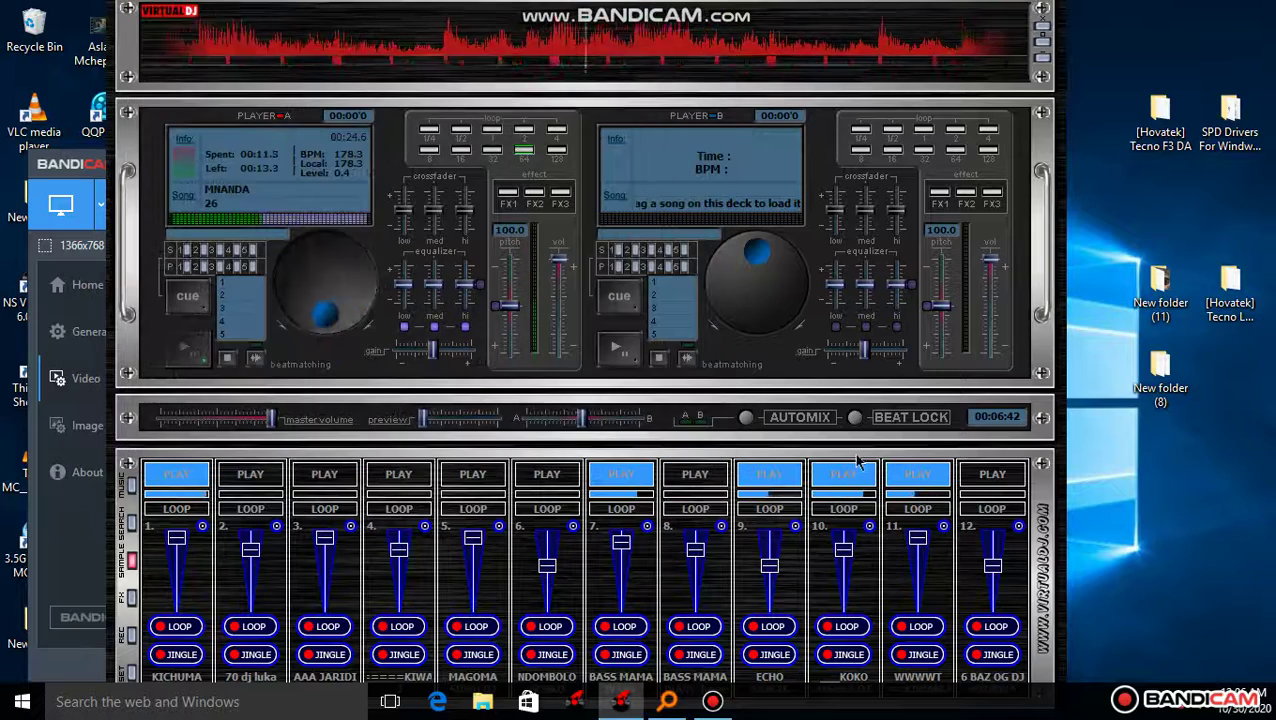
left_click(993, 474)
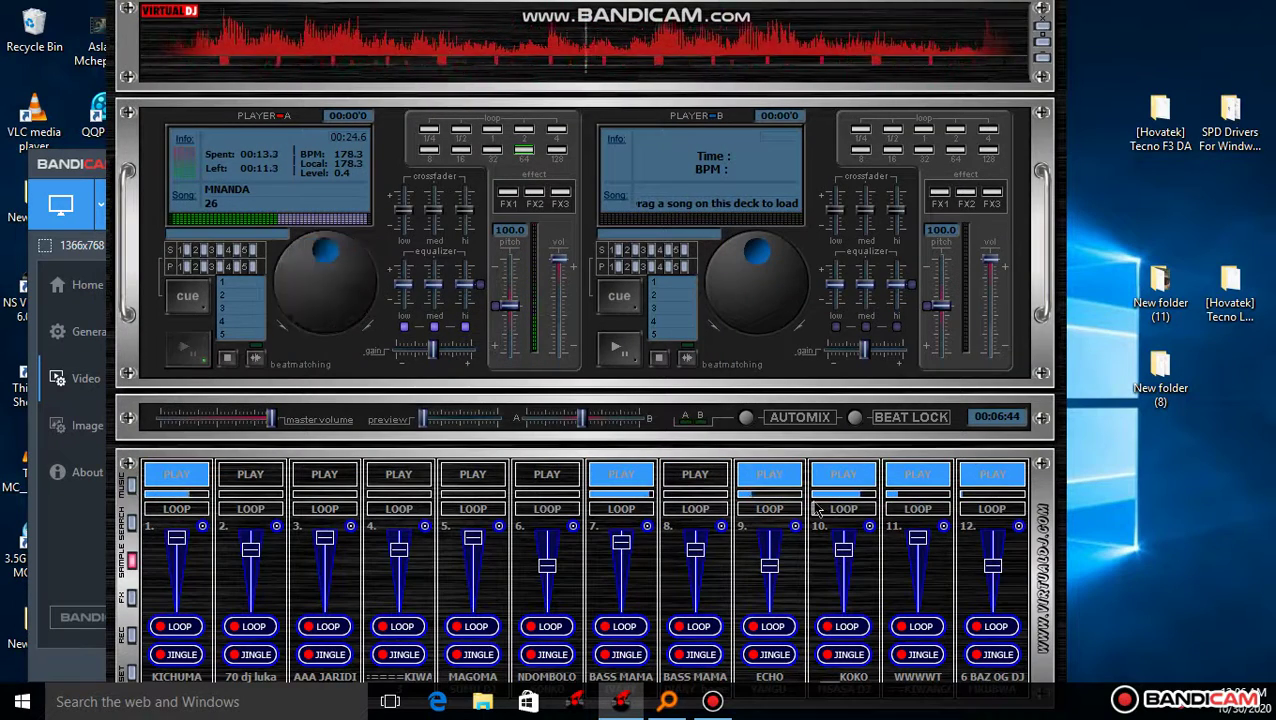
left_click(624, 476)
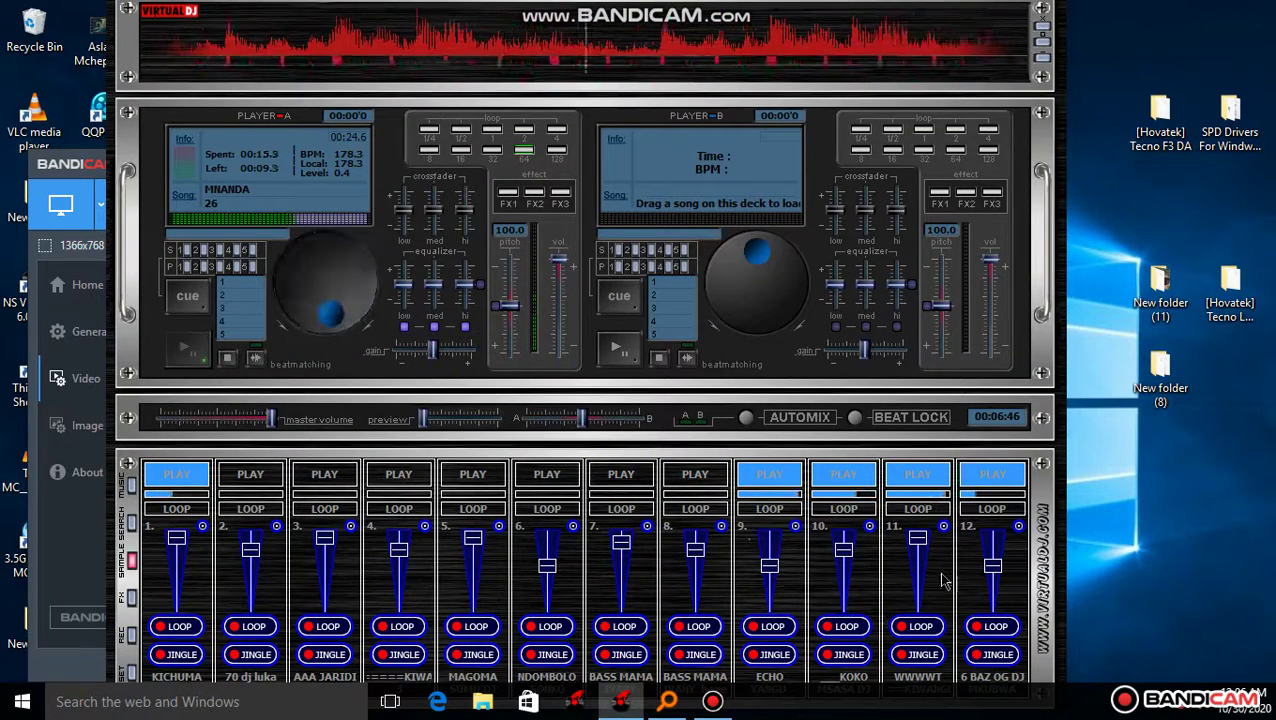
Search the sample folder for 38, load BASS MAMA IVANY BY DJ GAS THE CHALLENGER (38).vdj into slot 7, and play it.
left_click(648, 527)
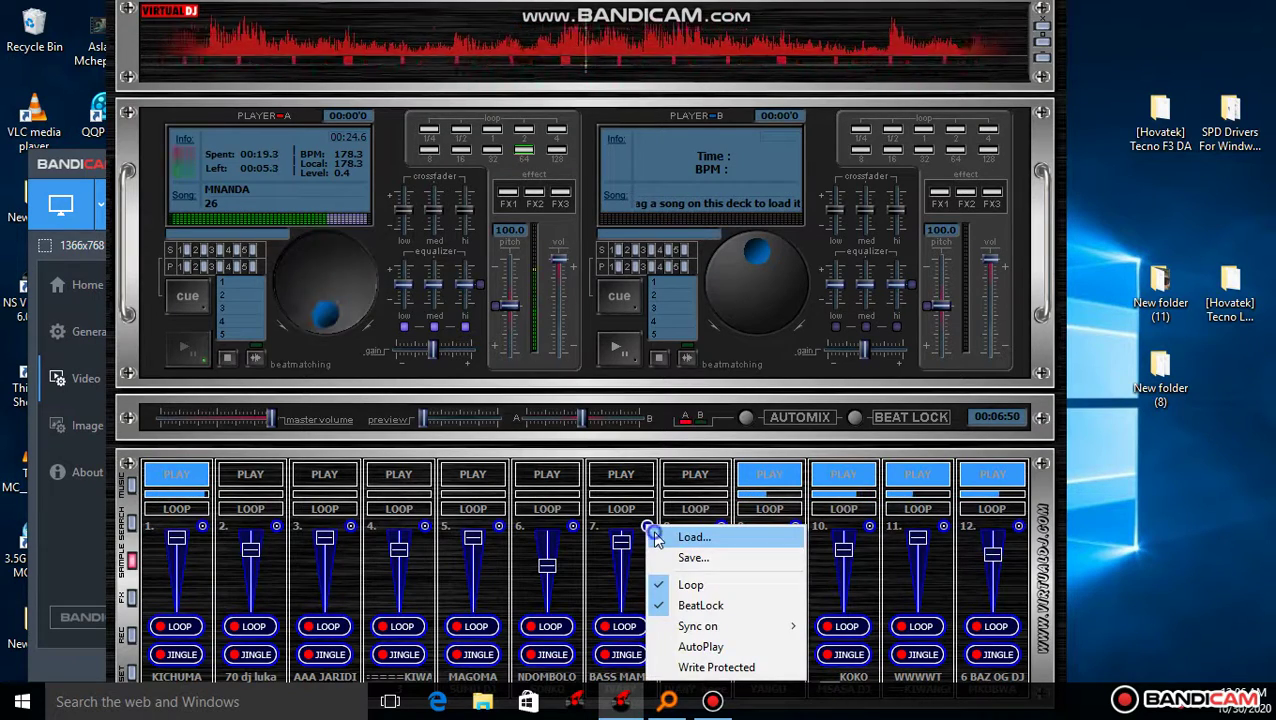
left_click(660, 538)
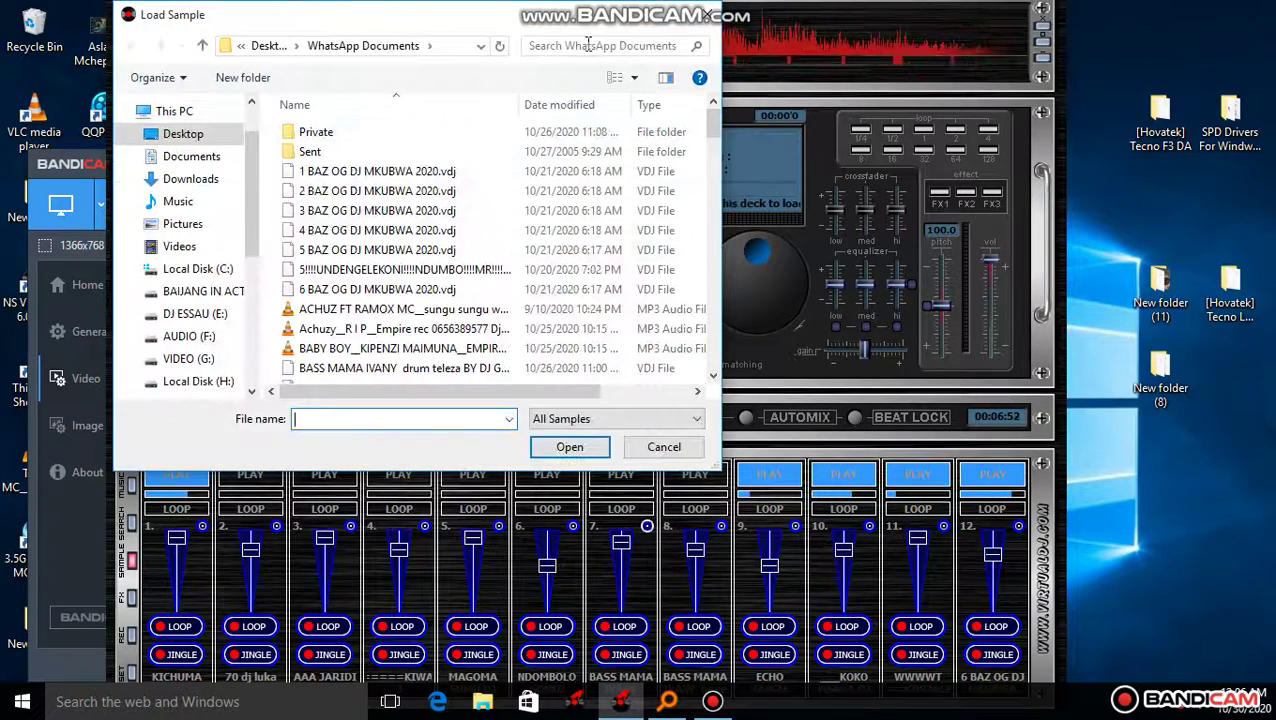
left_click(589, 44)
type("3")
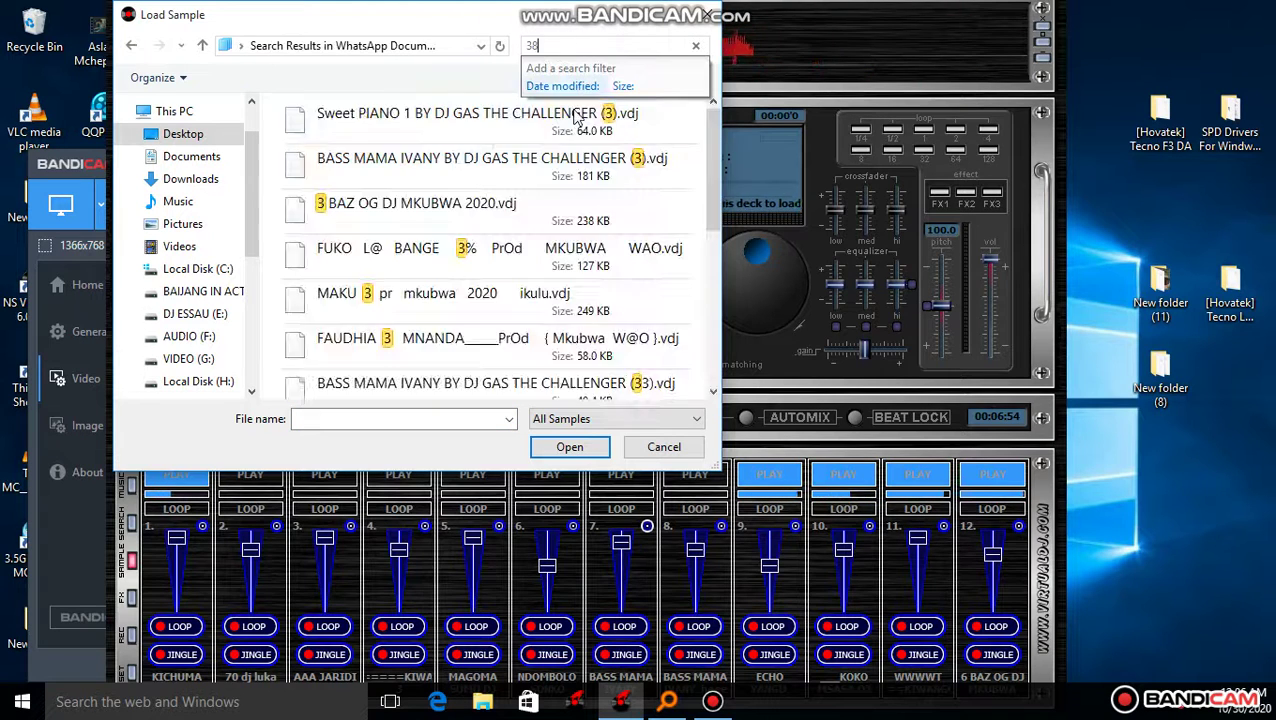
type("8")
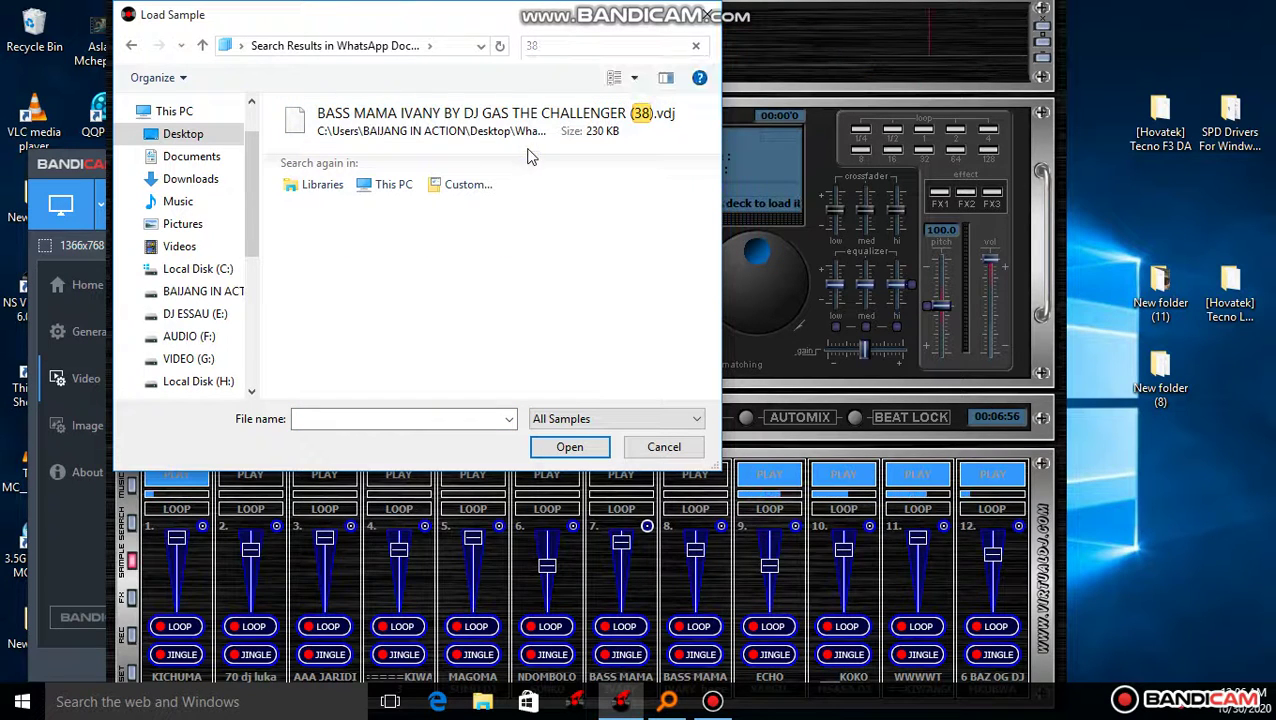
double_click(521, 128)
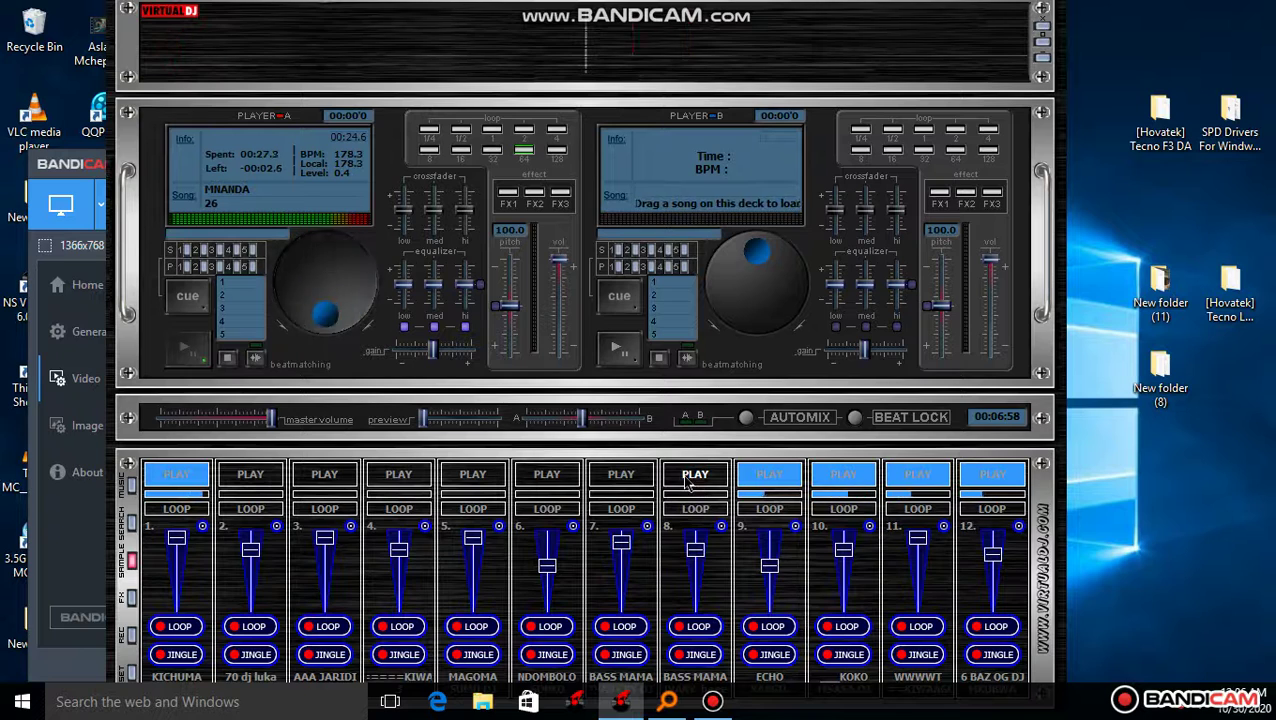
left_click(629, 484)
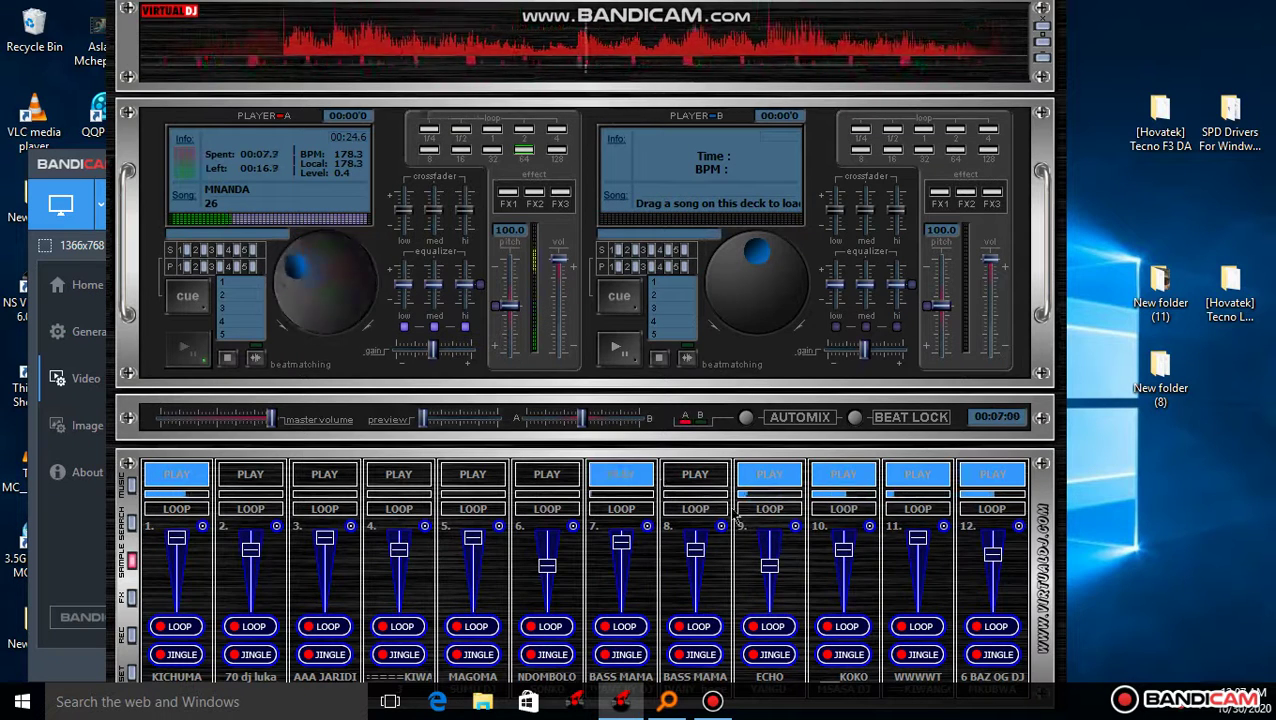
Stop samples 12 (6 BAZ OG DJ) and 11 (WWWWT), and replace sample 1 (KICHUMA) with sample 4.
left_click(992, 474)
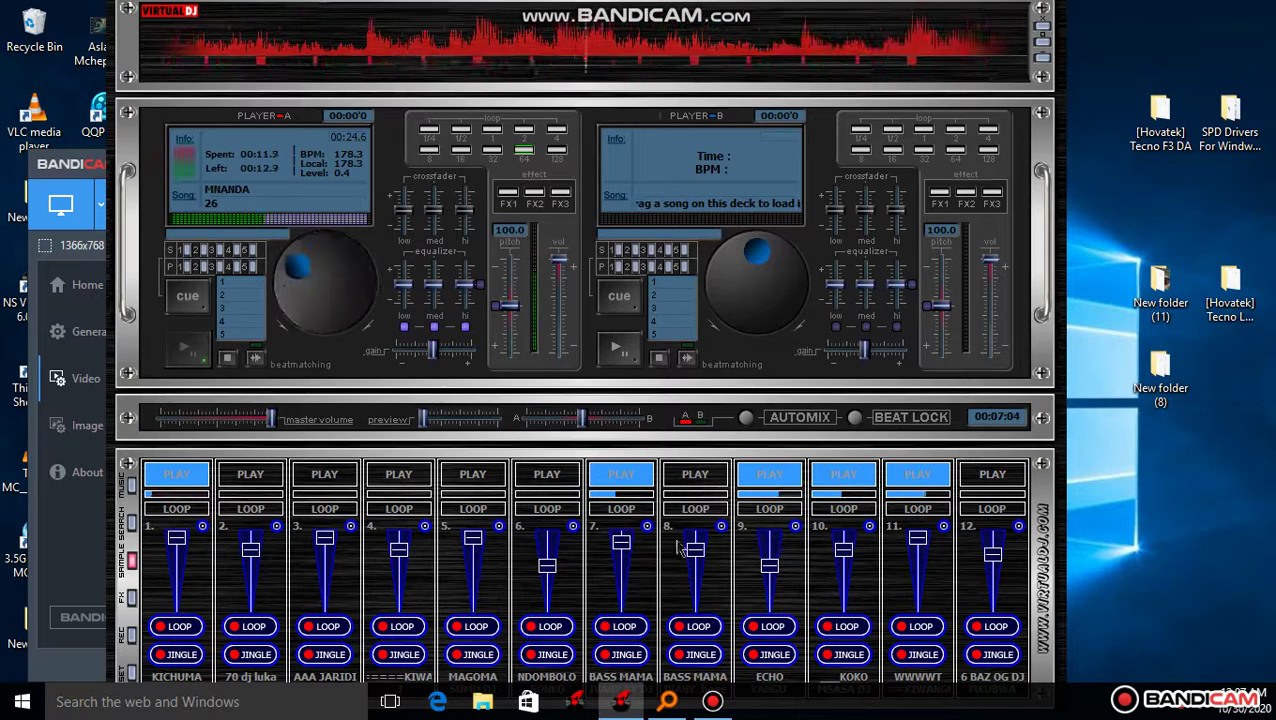
left_click(904, 483)
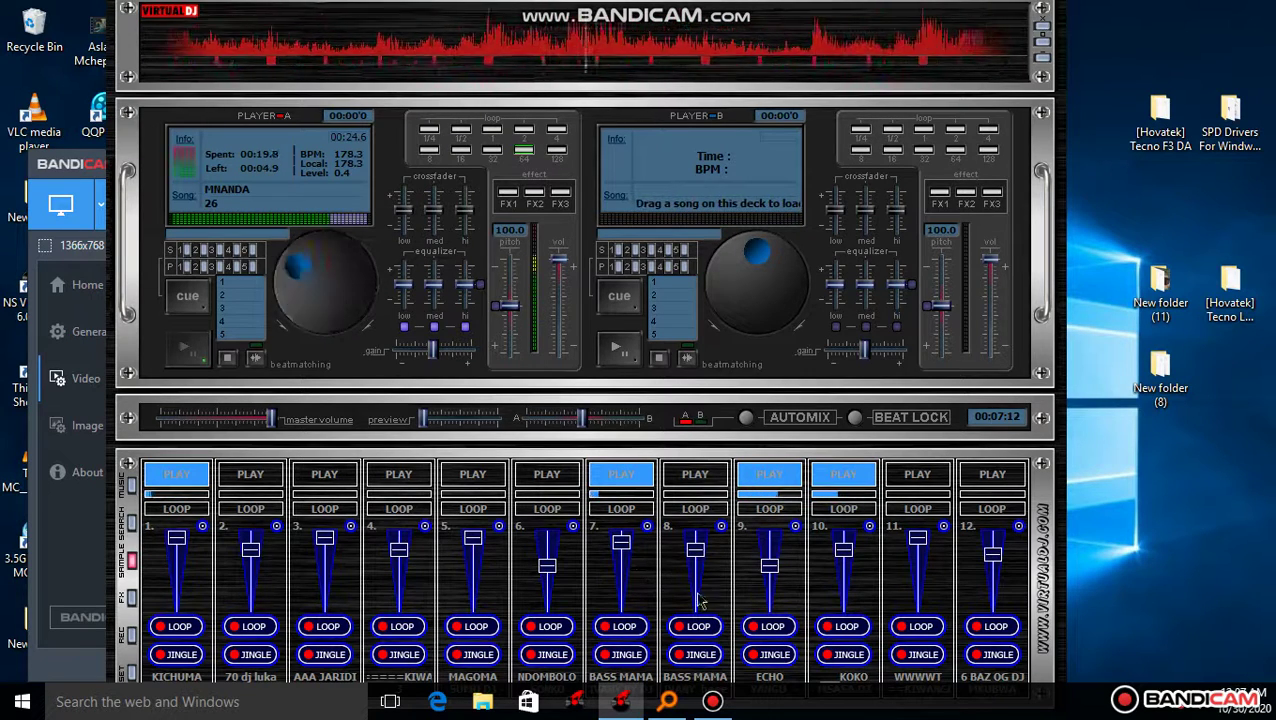
left_click(399, 476)
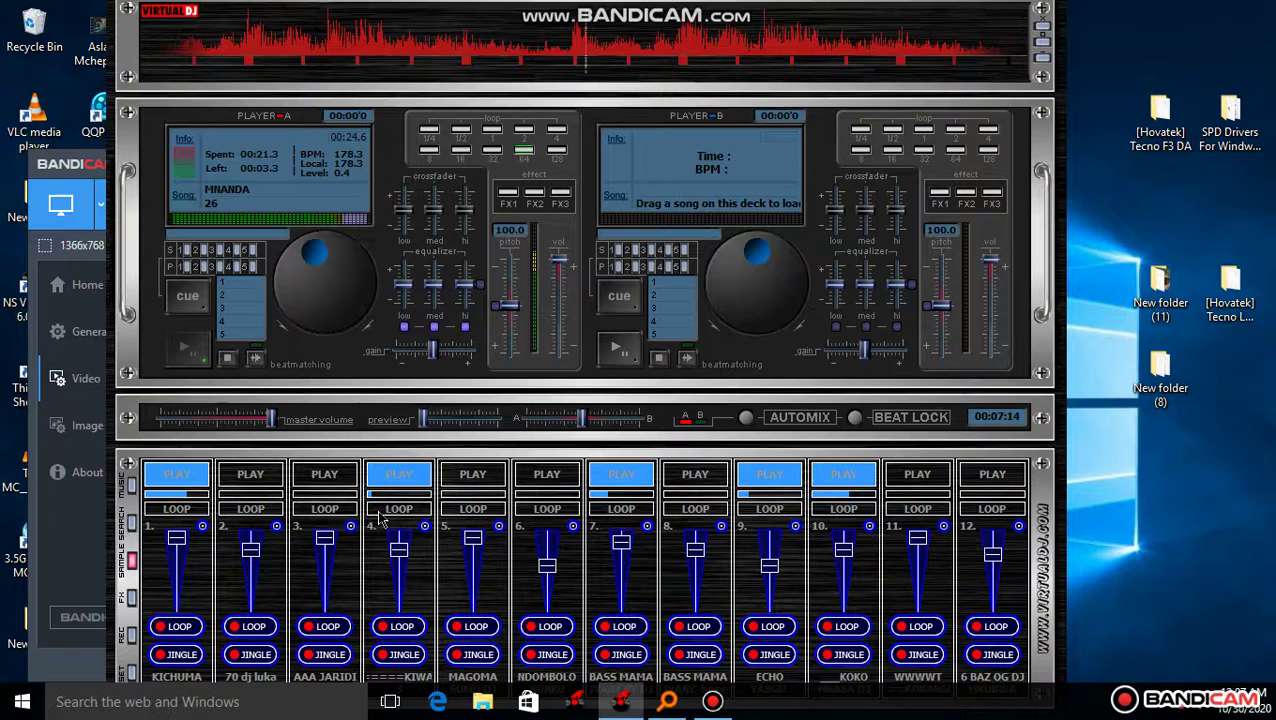
left_click(199, 480)
Lower the volume of sample 4 to about the middle, and replace it with sample 6 (NDOMBOLO).
left_click_drag(399, 548, 400, 568)
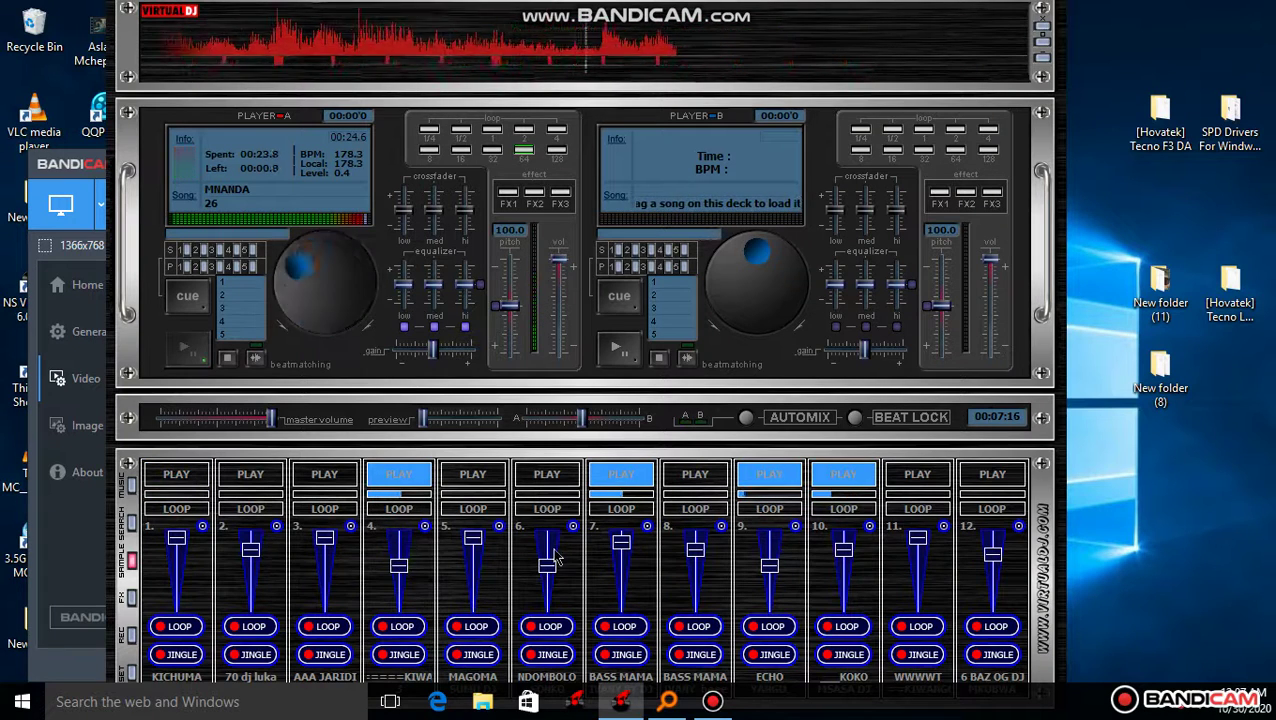
left_click(545, 477)
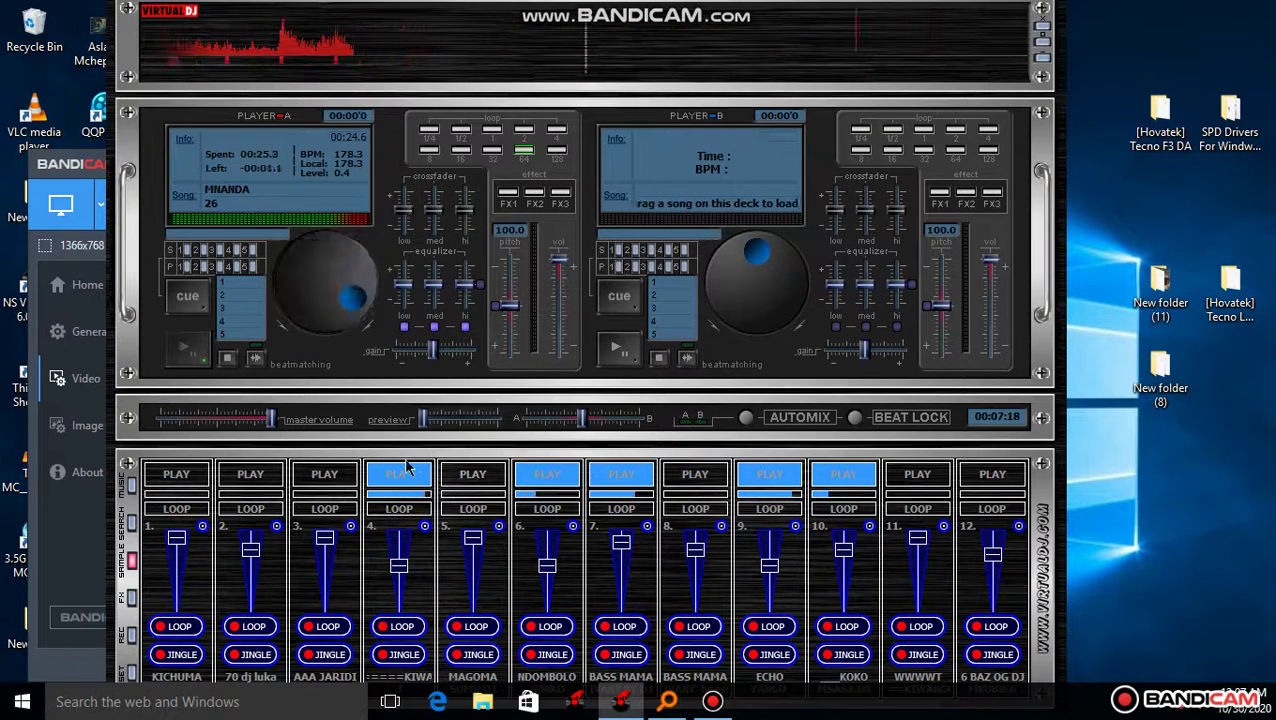
left_click(403, 477)
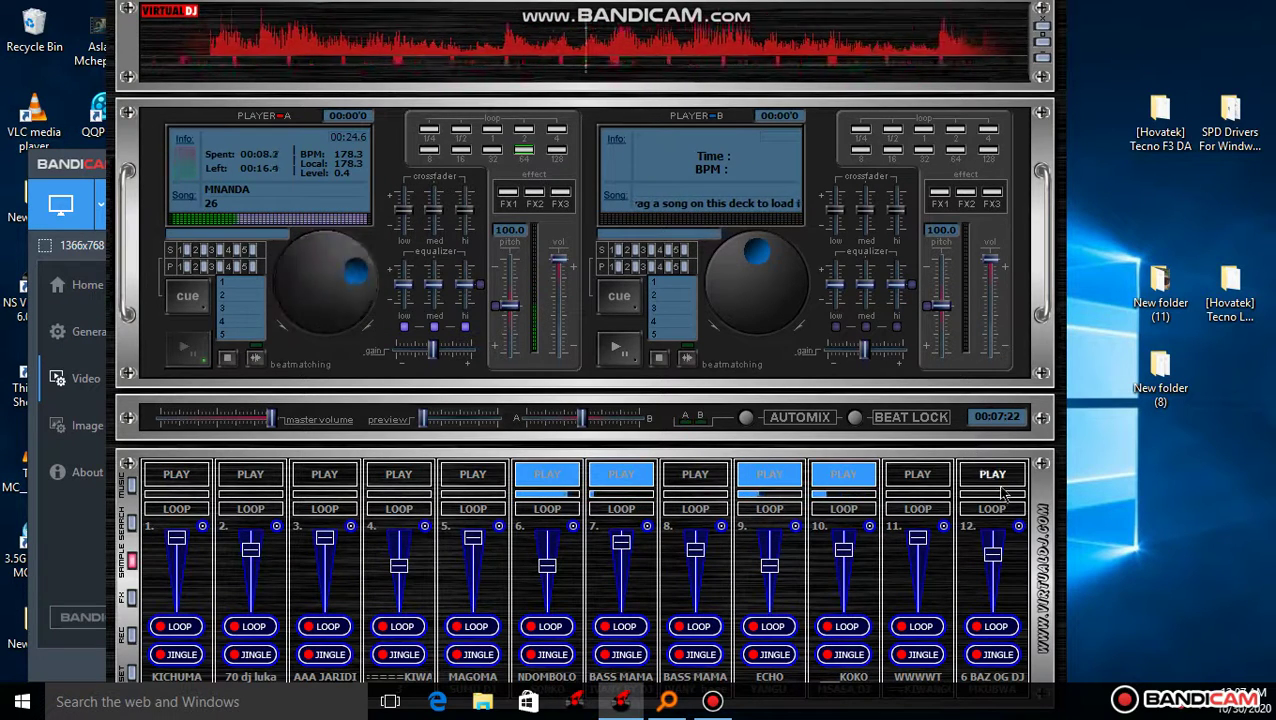
Clear the sample folder search, load FUKO L@ BANGE 1% PrOd MKUBWA WAO.vdj into slot 12, and play it.
left_click(1018, 526)
left_click(1066, 536)
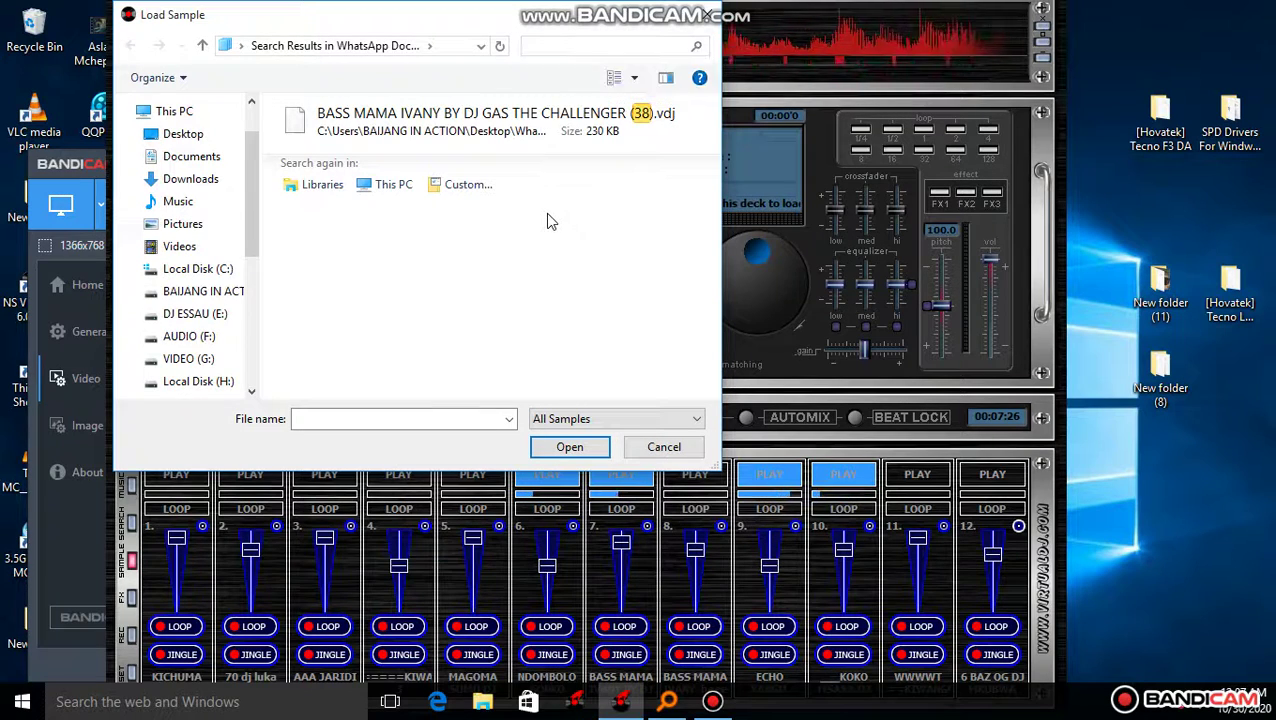
key("BackSpace")
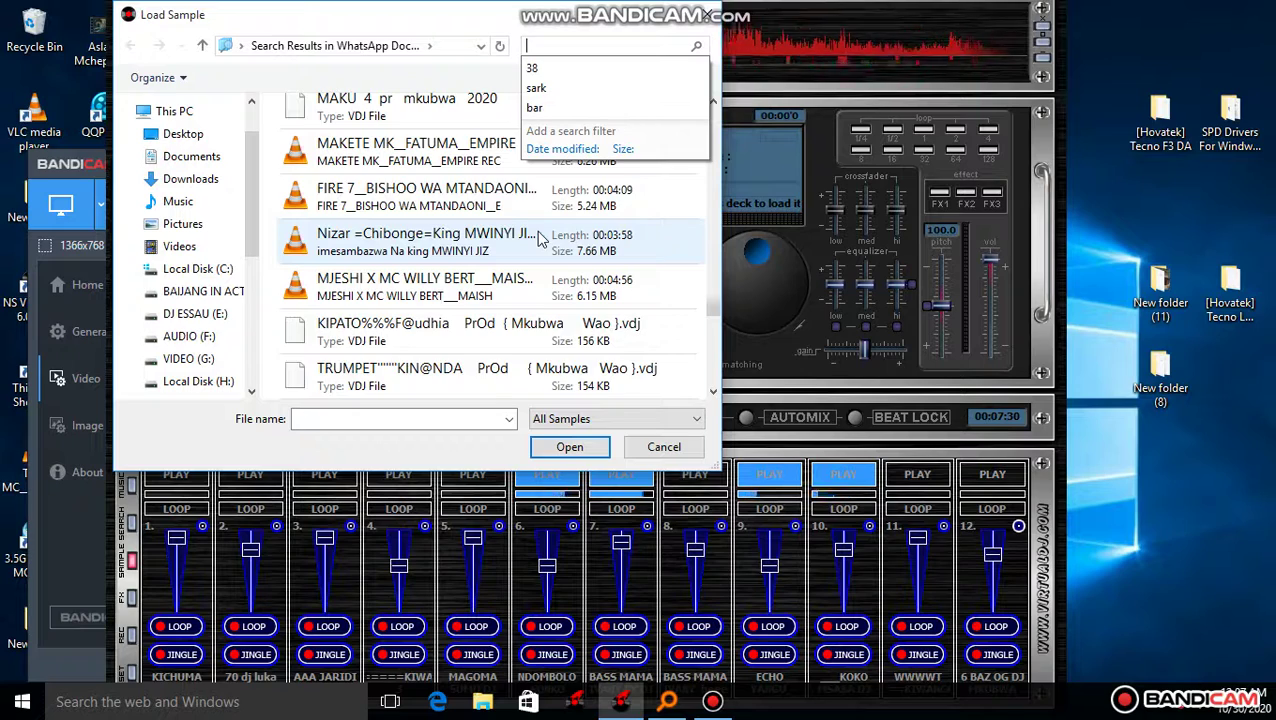
left_click(545, 248)
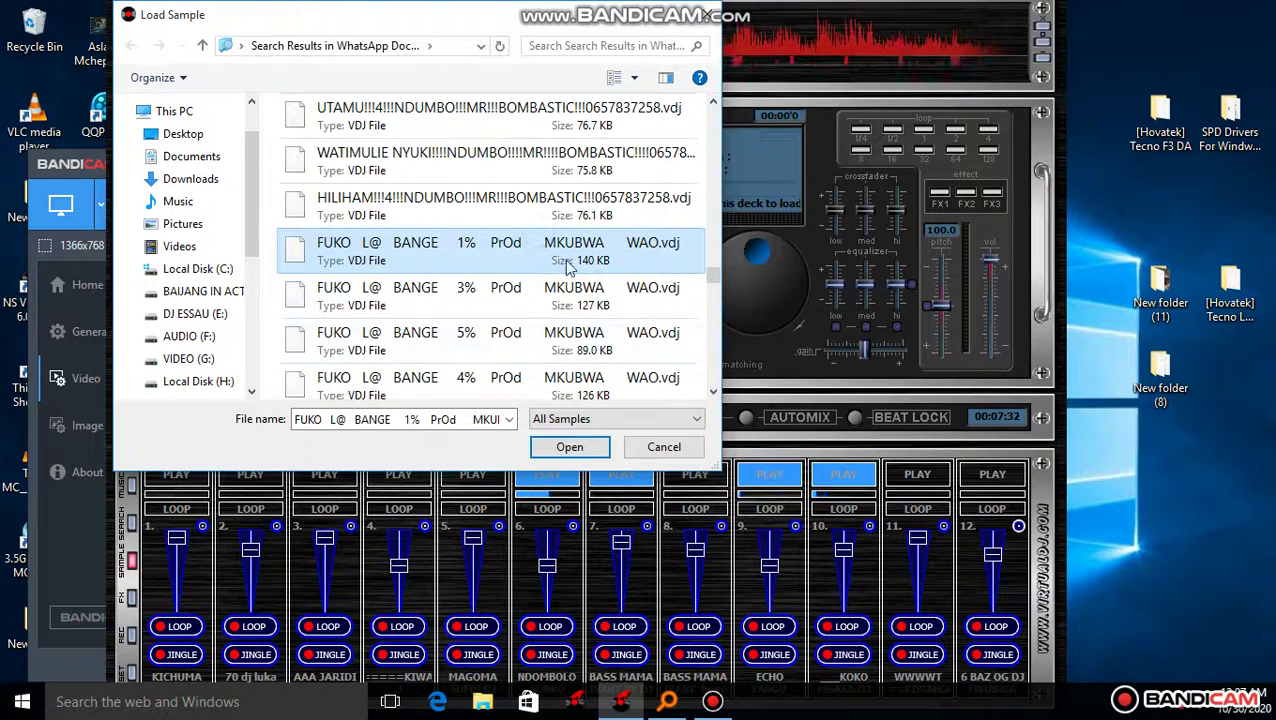
double_click(556, 250)
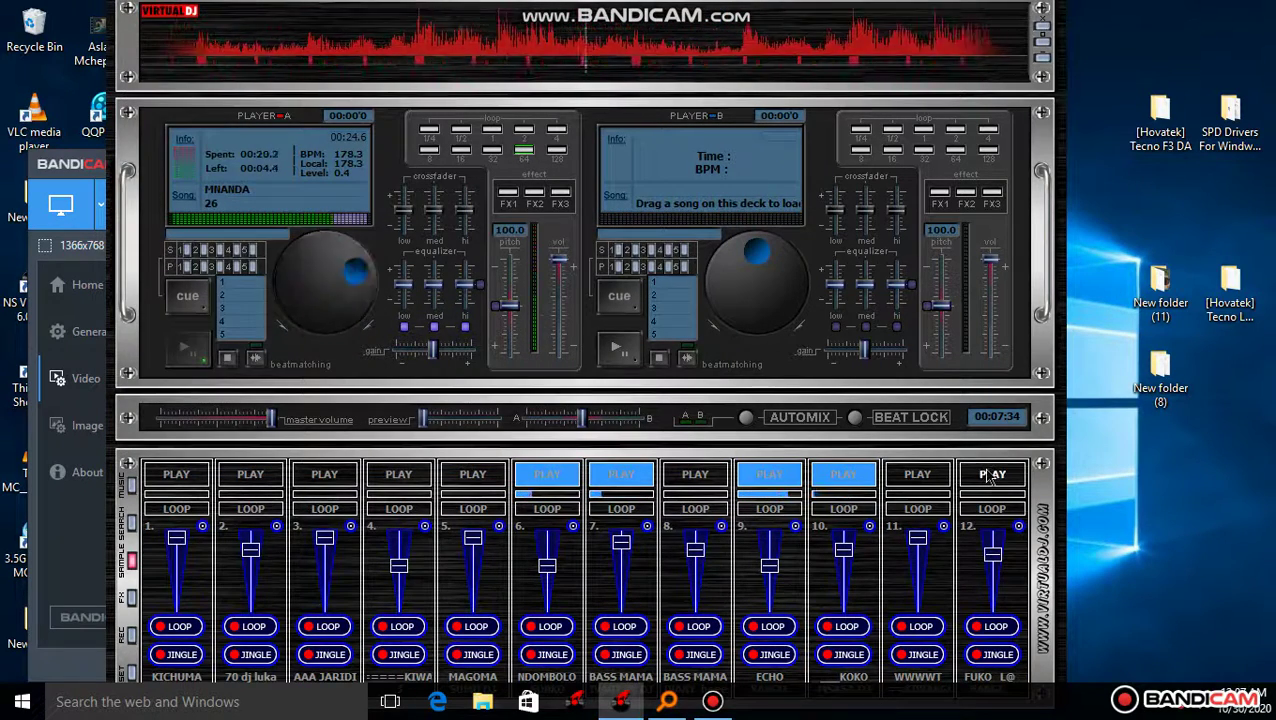
left_click(989, 475)
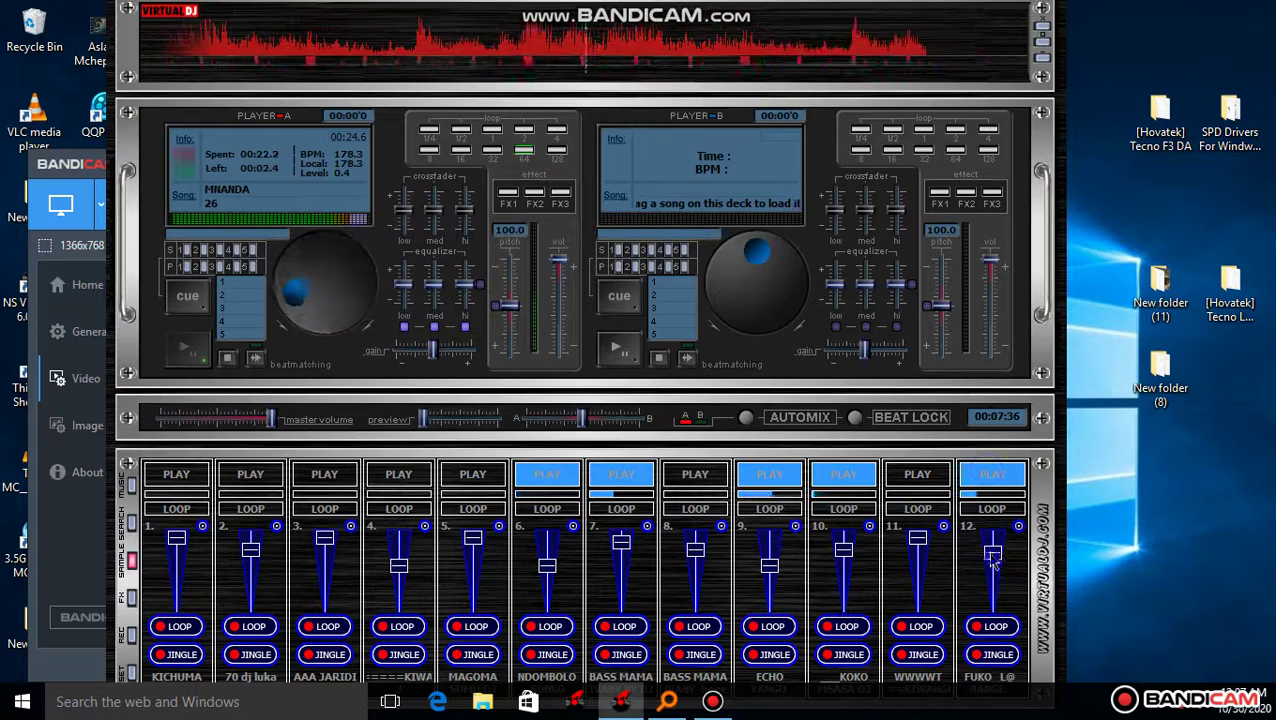
Stop samples 7 (BASS MAMA), 6 (NDOMBOLO) and 9 (ECHO).
left_click(622, 476)
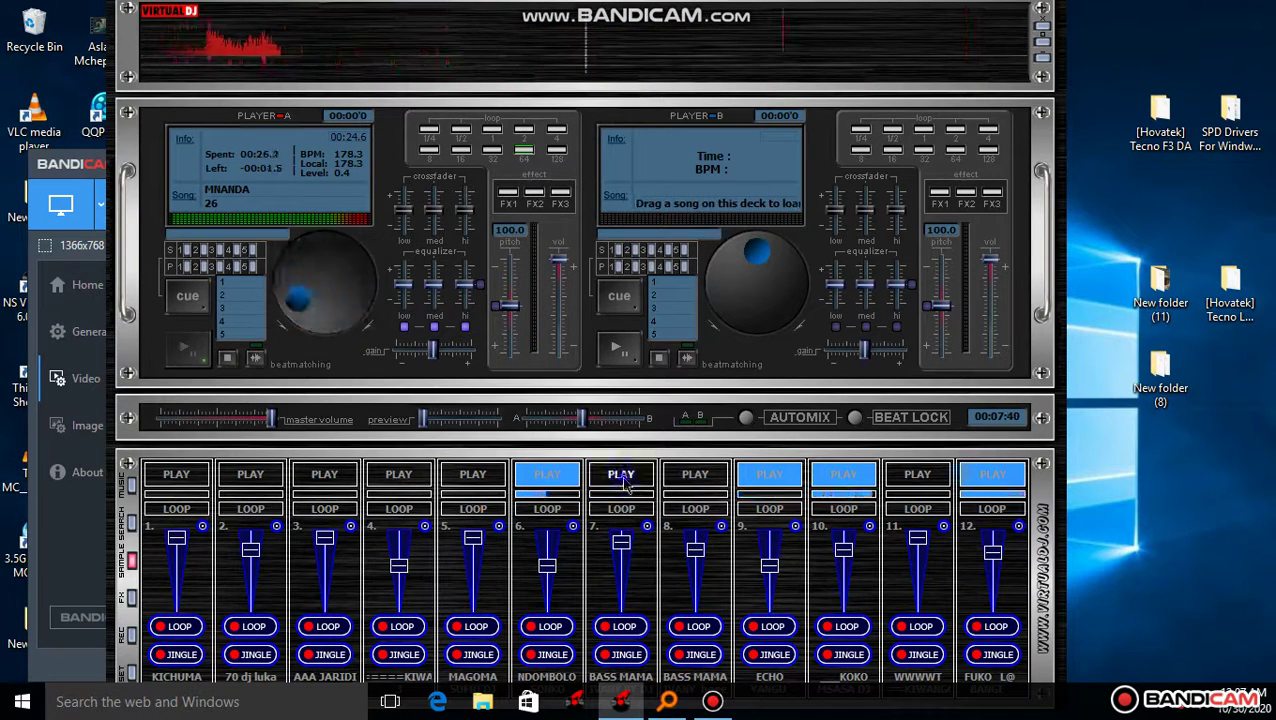
left_click(547, 475)
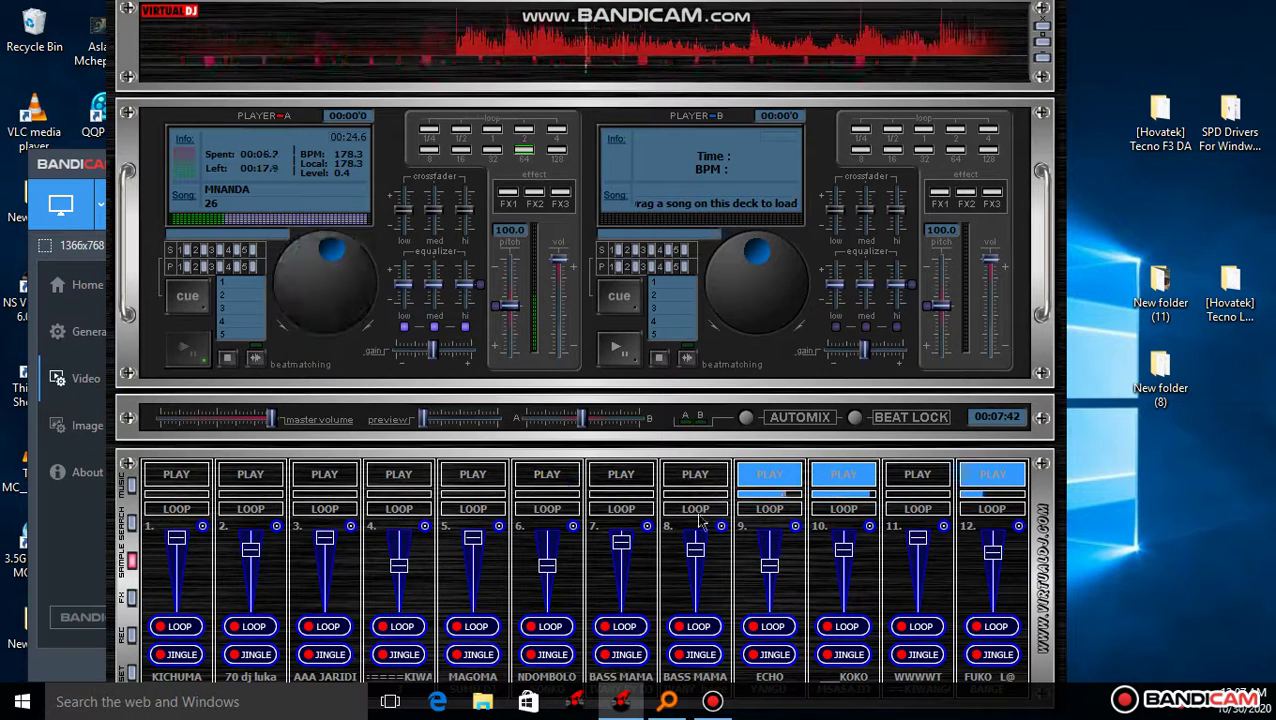
left_click(779, 476)
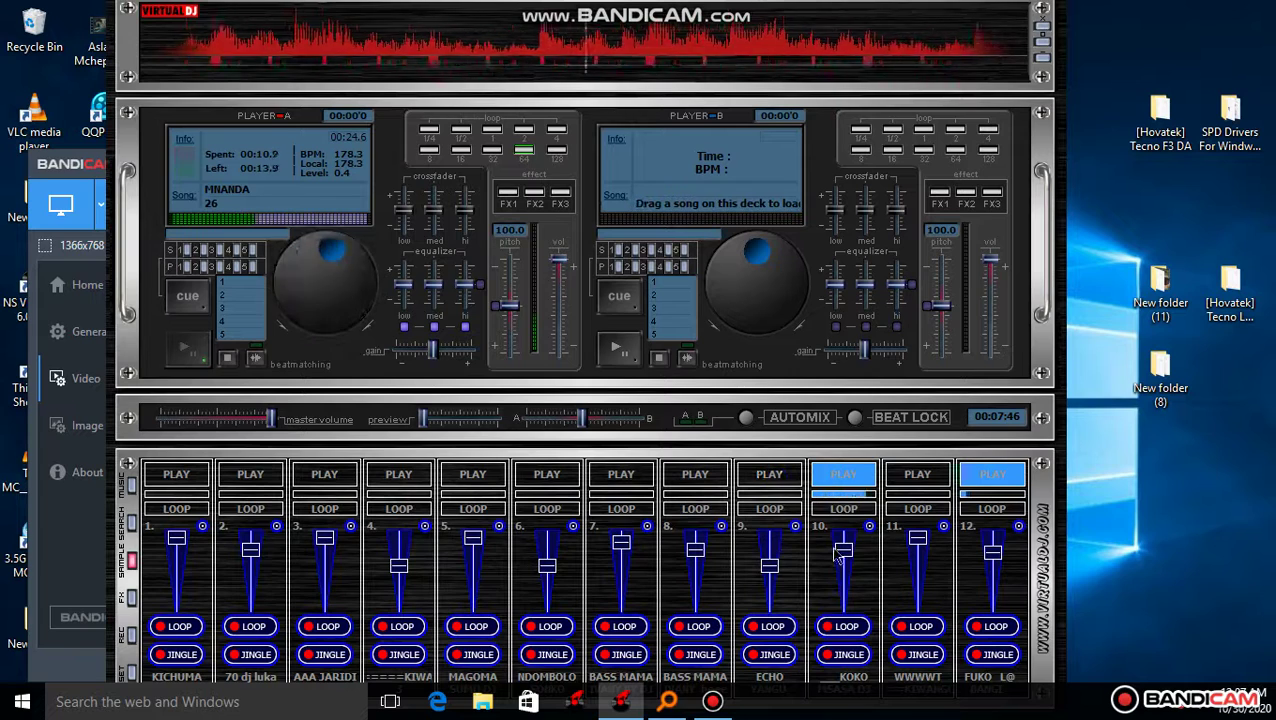
Lower the volume of sample 10 (KOKO) to about the middle and stop the sample.
left_click_drag(843, 549, 846, 588)
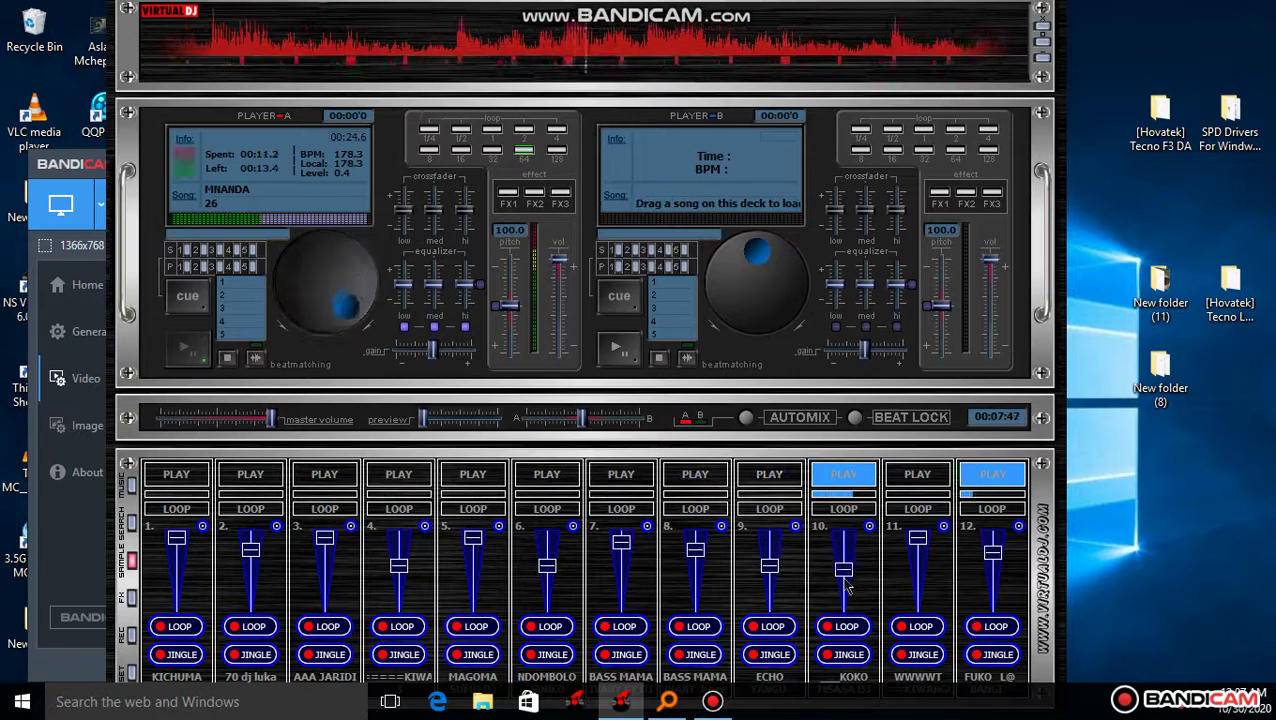
left_click(848, 472)
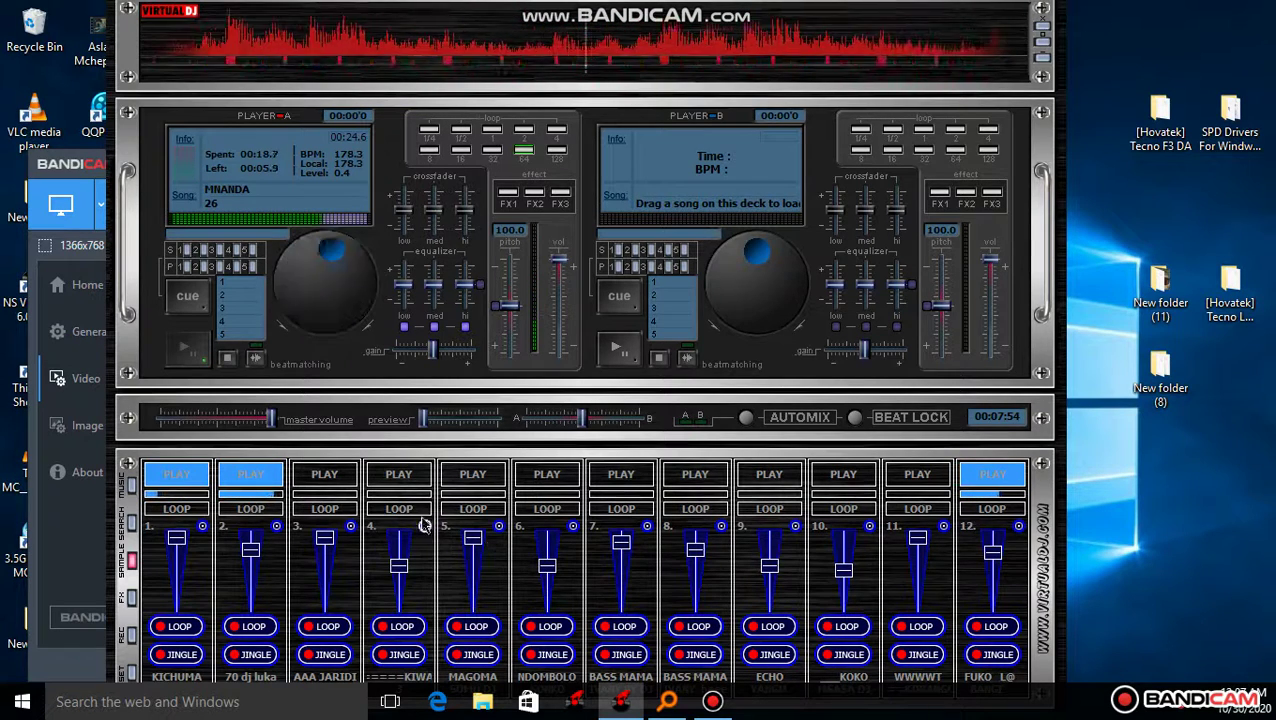
Play sample 5 (MAGOMA) in place of samples 1 and 2, and switch to the Bandicam recorder.
left_click(474, 475)
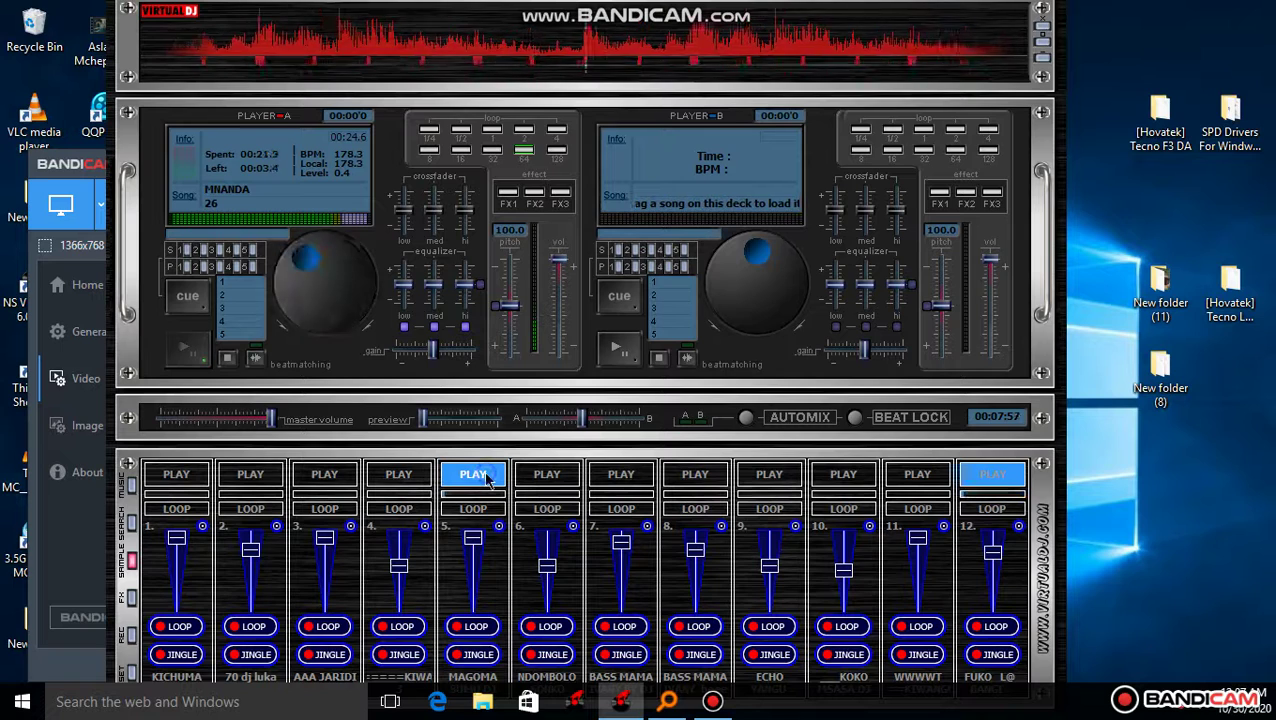
left_click(712, 701)
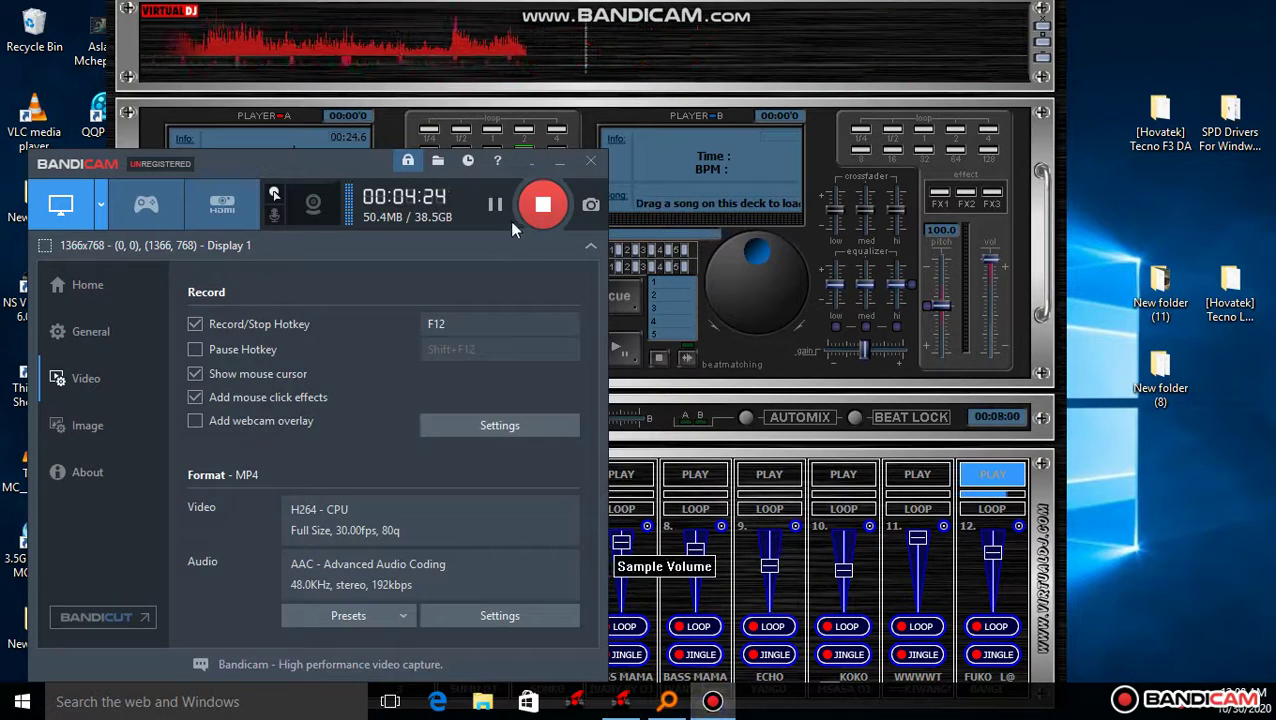